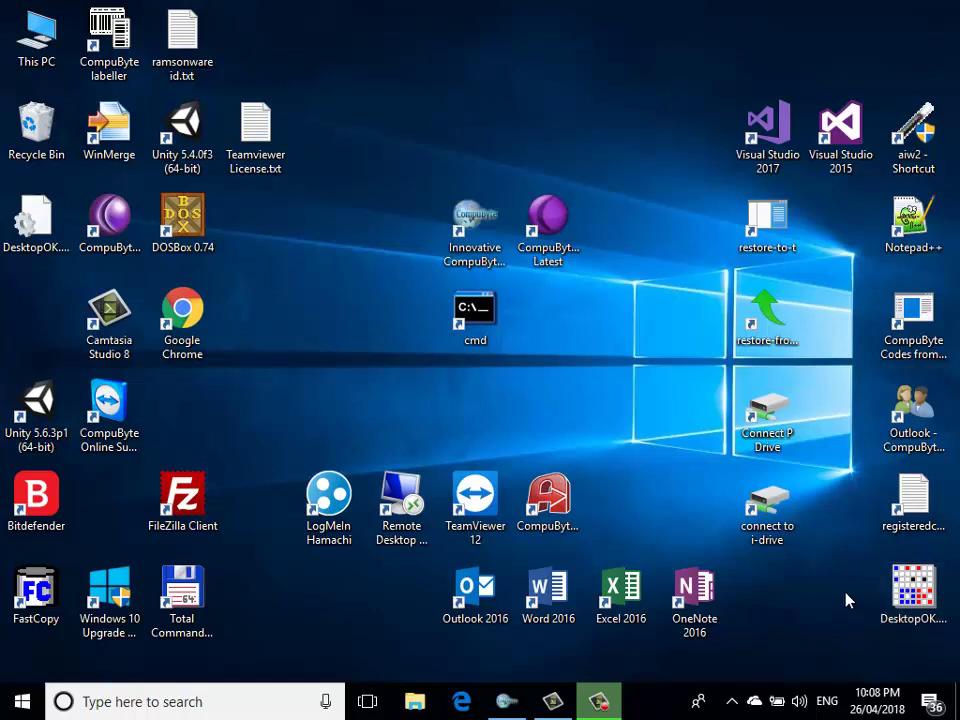
# Launch Innovative CompuByte POS Software from its desktop shortcut
pyautogui.doubleClick(485, 237)
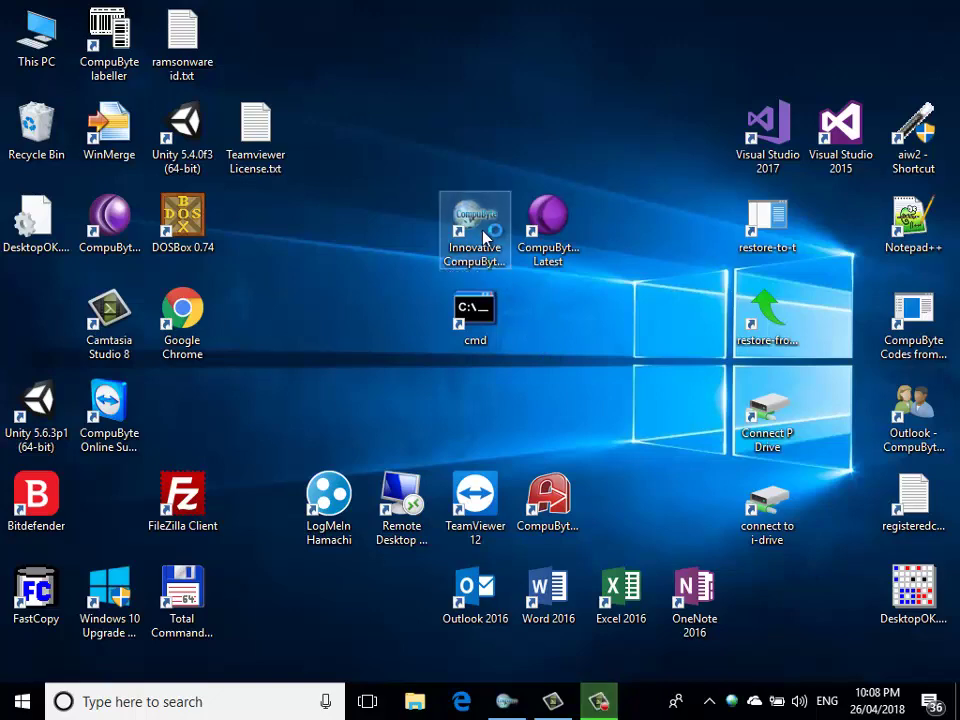
# Log in with the operator number and password to reach the main document-type menu
pyautogui.write('1')
pyautogui.press('Return')
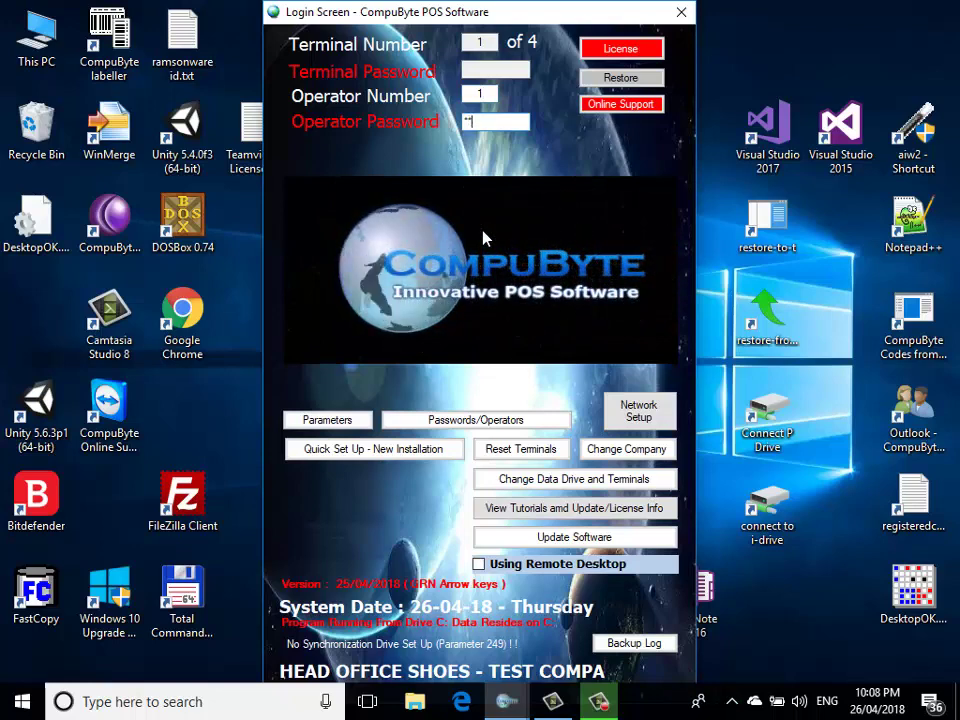
pyautogui.press('Return')
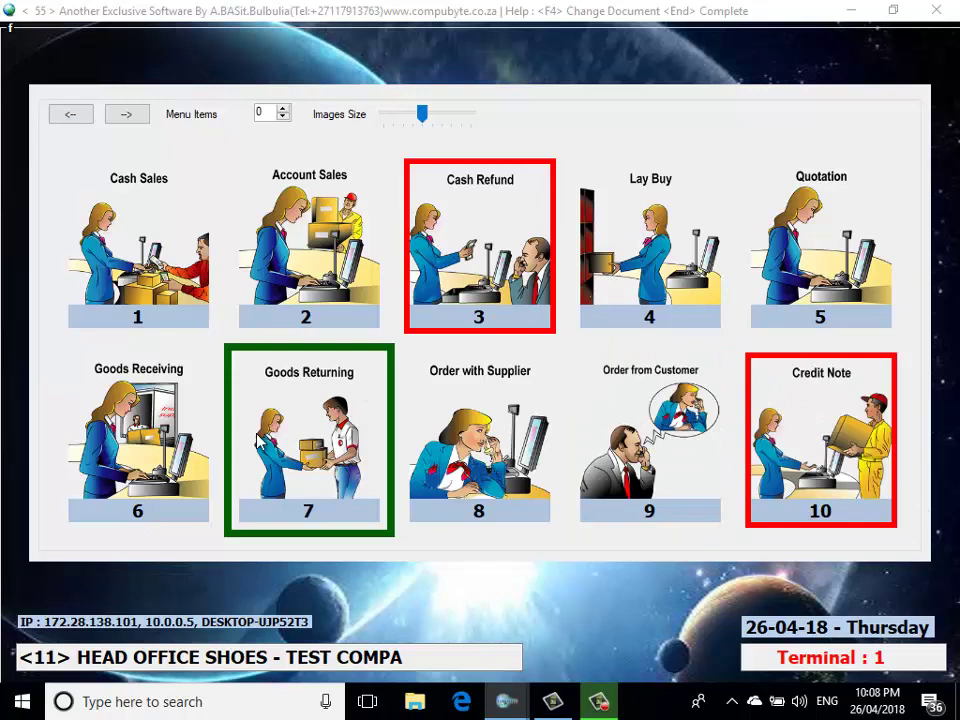
# Open a Goods Receiving note for supplier BUCCANEER and record the creditor document number
pyautogui.click(183, 437)
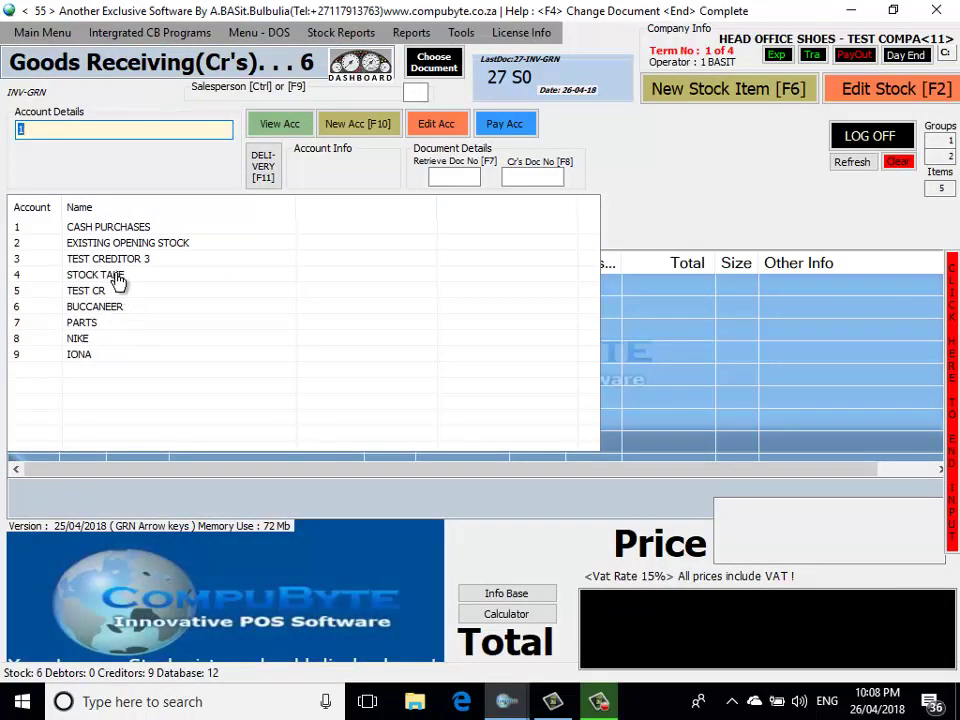
pyautogui.click(117, 314)
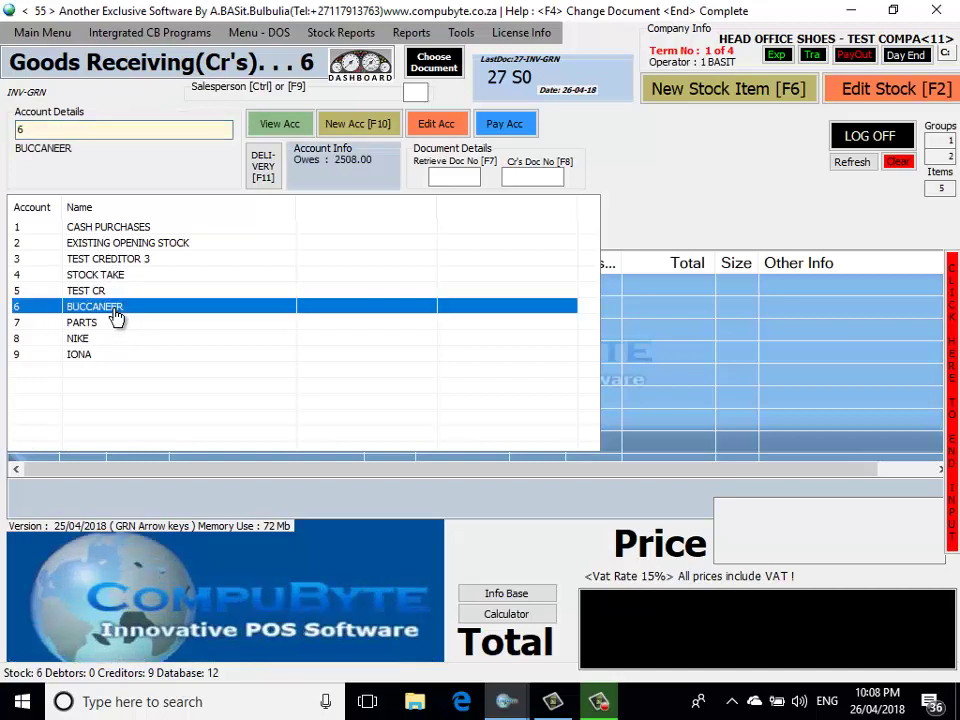
pyautogui.doubleClick(117, 314)
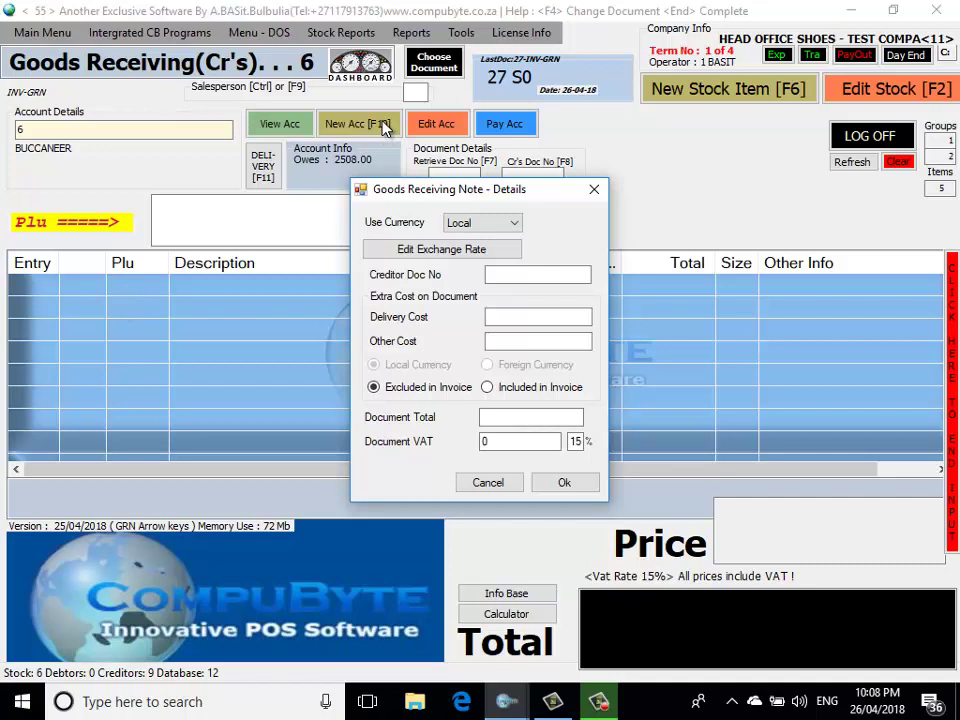
pyautogui.click(505, 277)
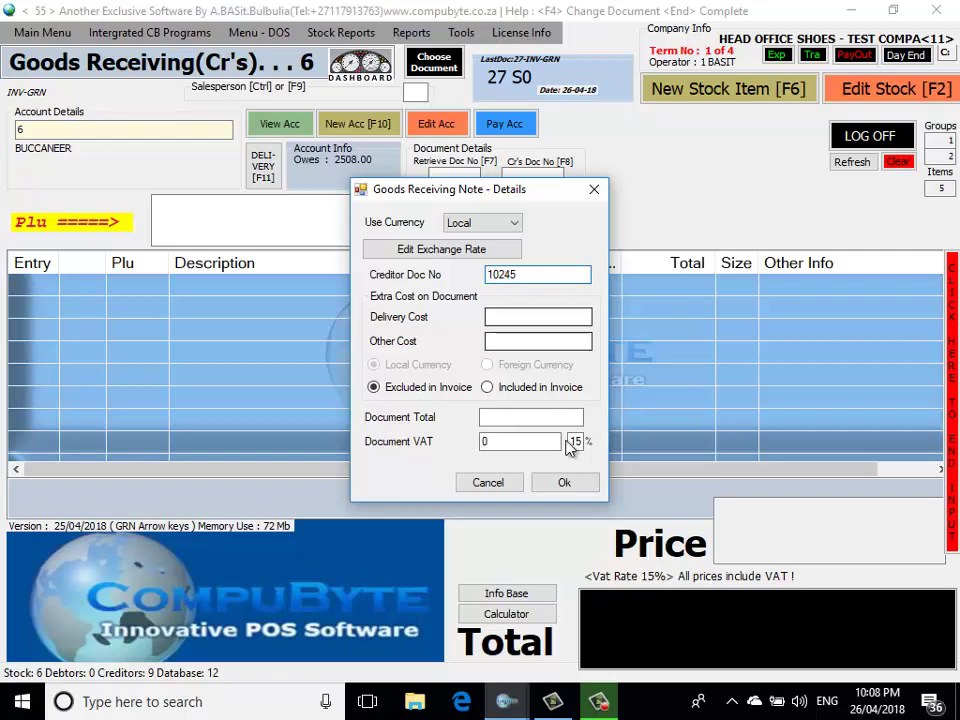
pyautogui.click(562, 482)
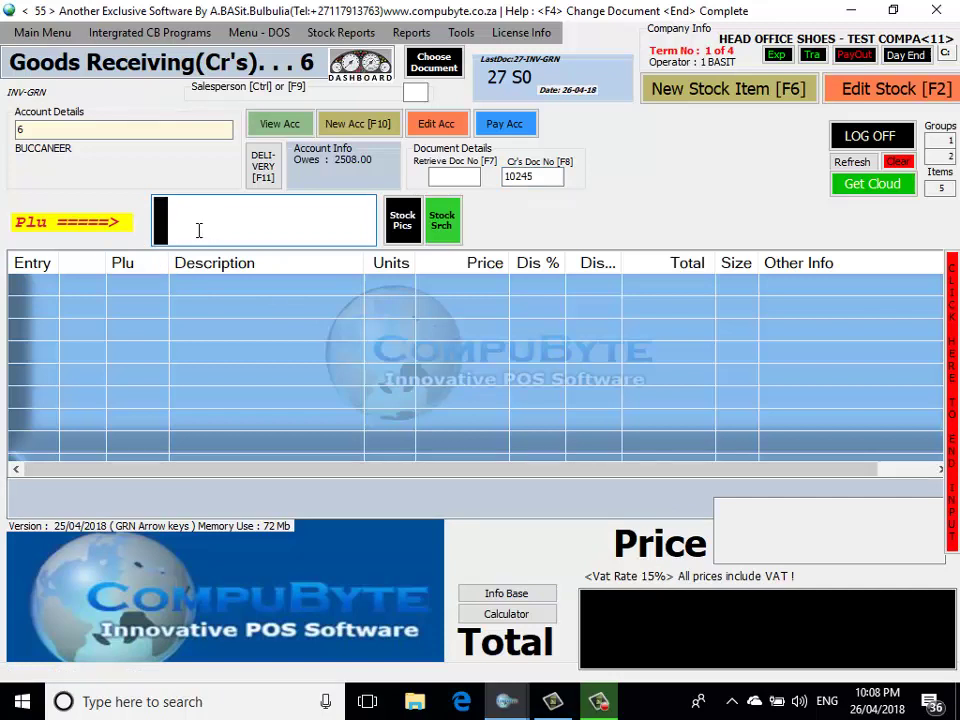
# Create a new stock item in group SUITS MENS with size matrix 39/41/42/43/44
pyautogui.click(698, 90)
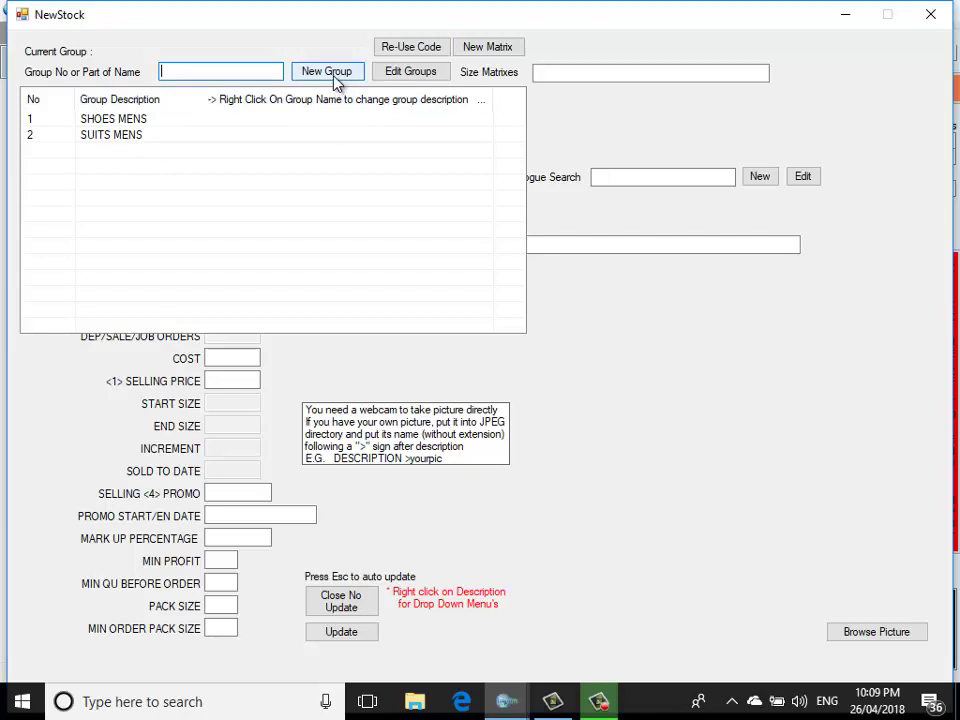
pyautogui.click(140, 144)
pyautogui.doubleClick(140, 144)
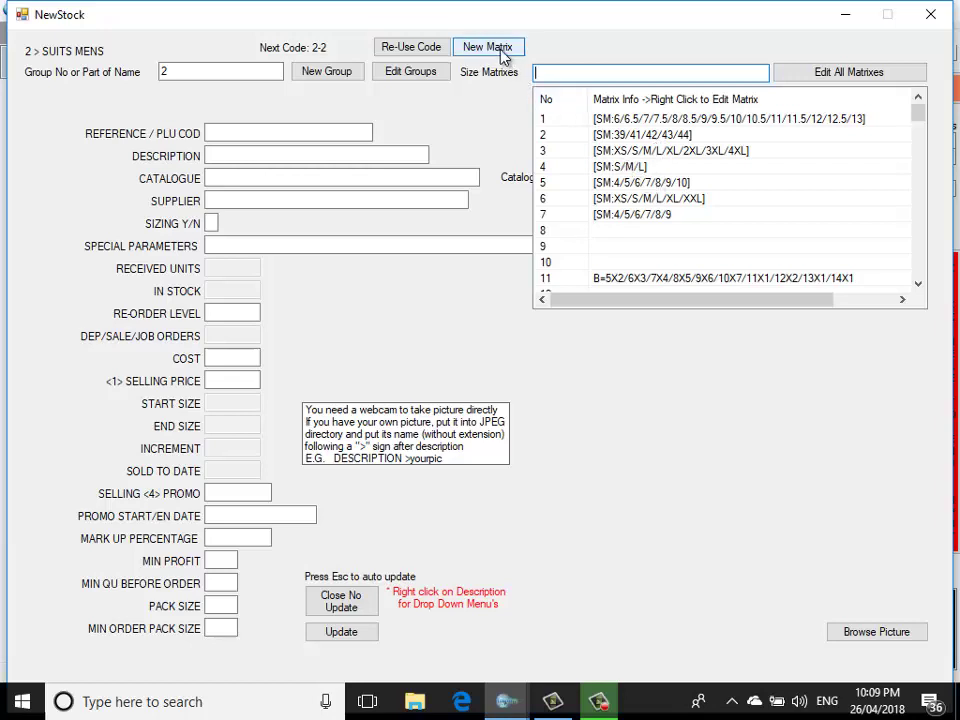
pyautogui.doubleClick(649, 136)
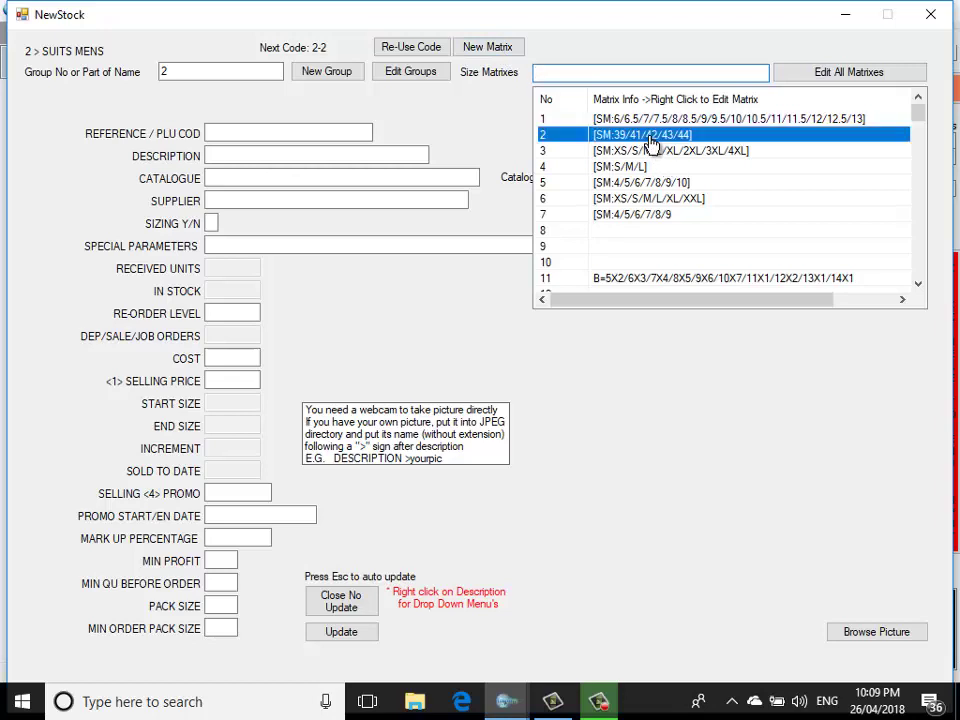
# Enter reference code 1444 and description 'mens suit nevada' for the new suit
pyautogui.click(248, 134)
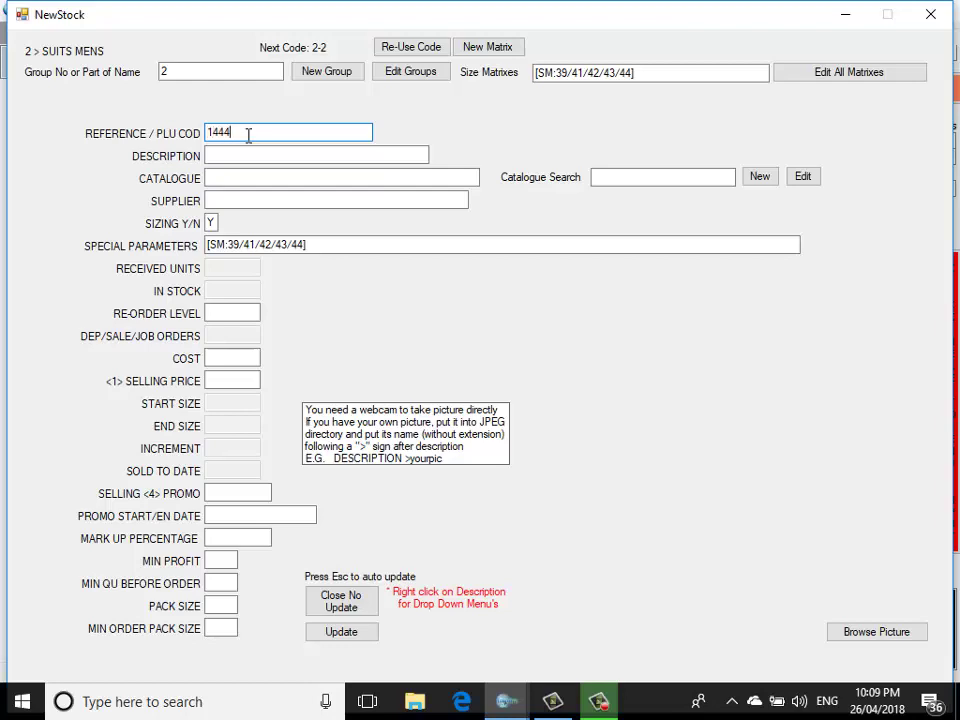
pyautogui.click(218, 157)
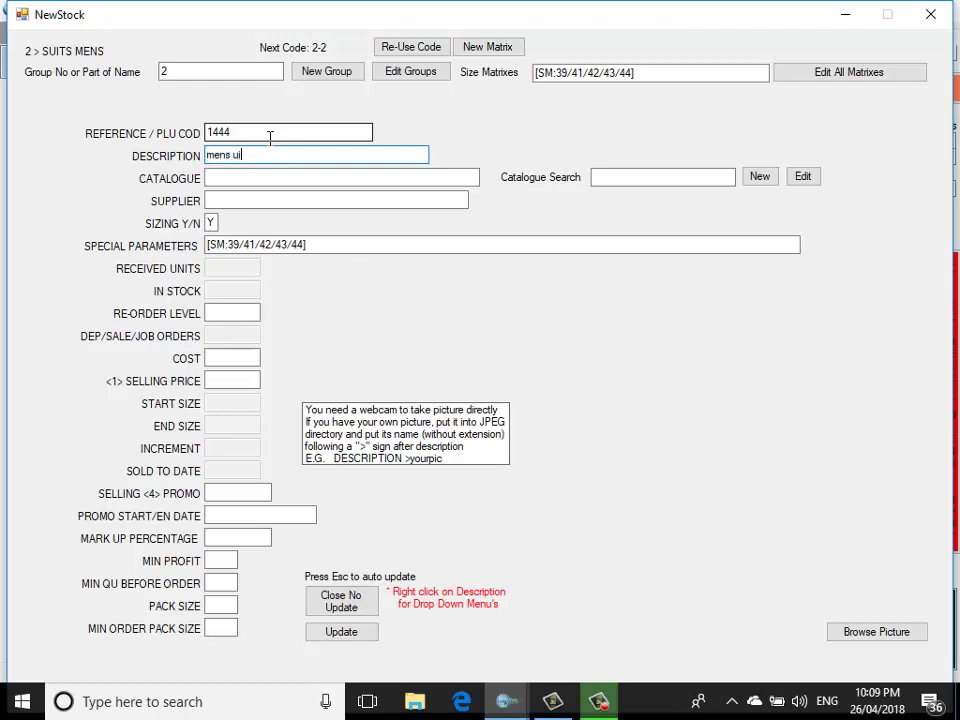
pyautogui.write('mens suit nevada')
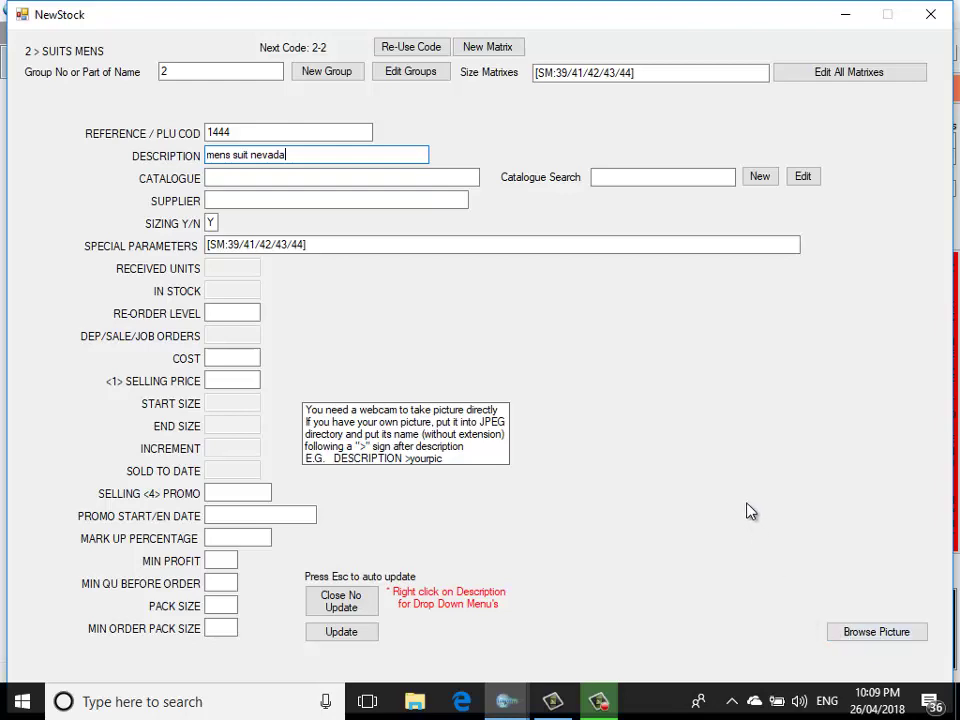
# Attach picture 2-1.JPG to the suit and save it as stock item 2-2
pyautogui.click(873, 632)
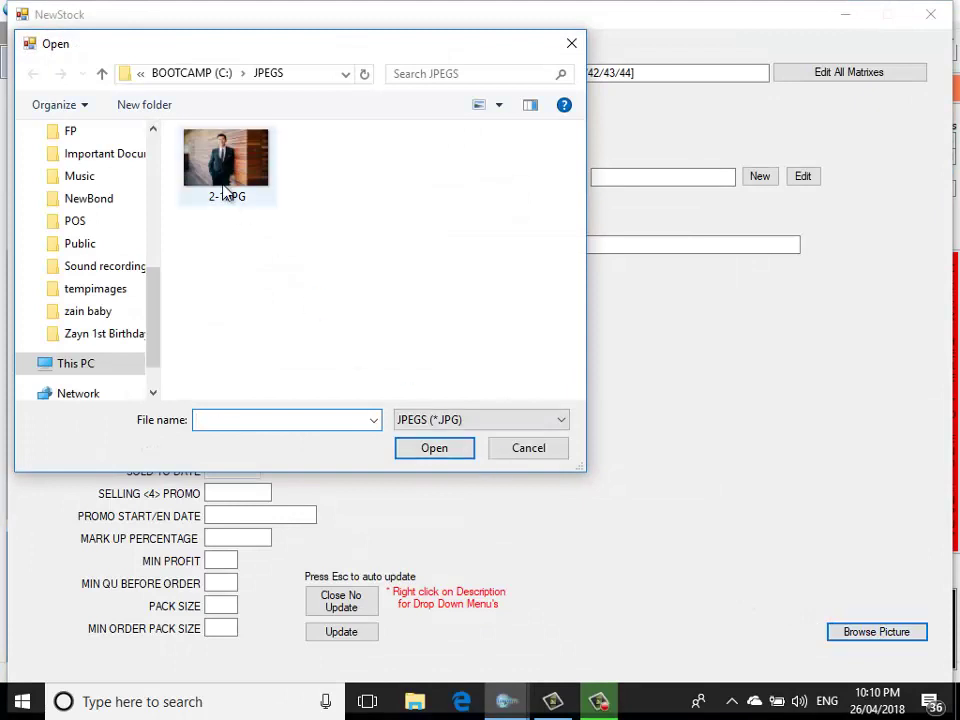
pyautogui.click(225, 190)
pyautogui.click(438, 451)
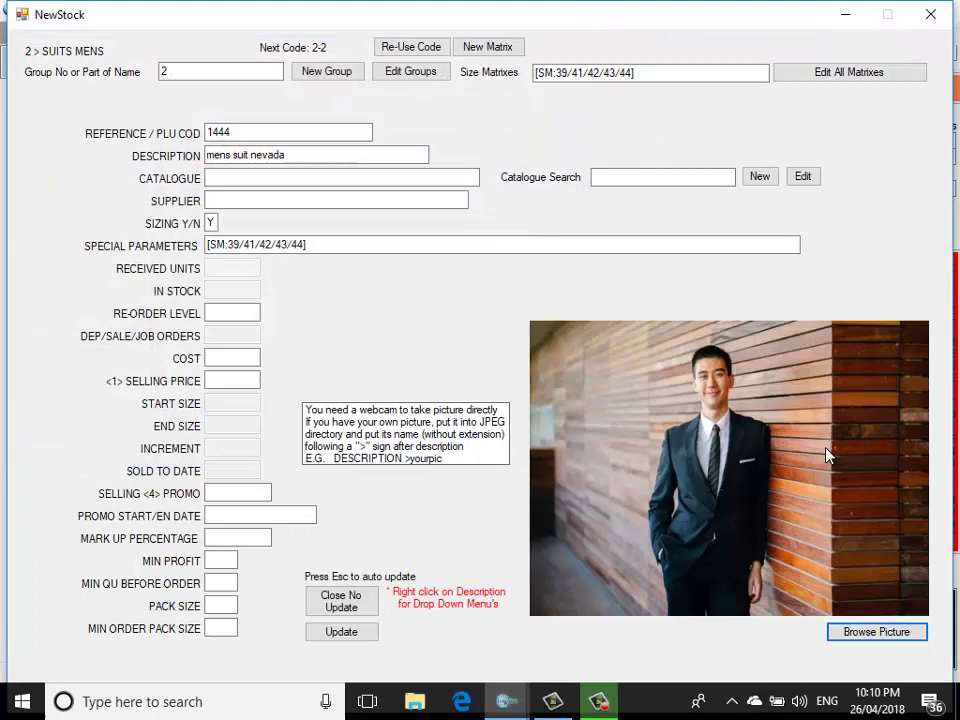
pyautogui.click(337, 638)
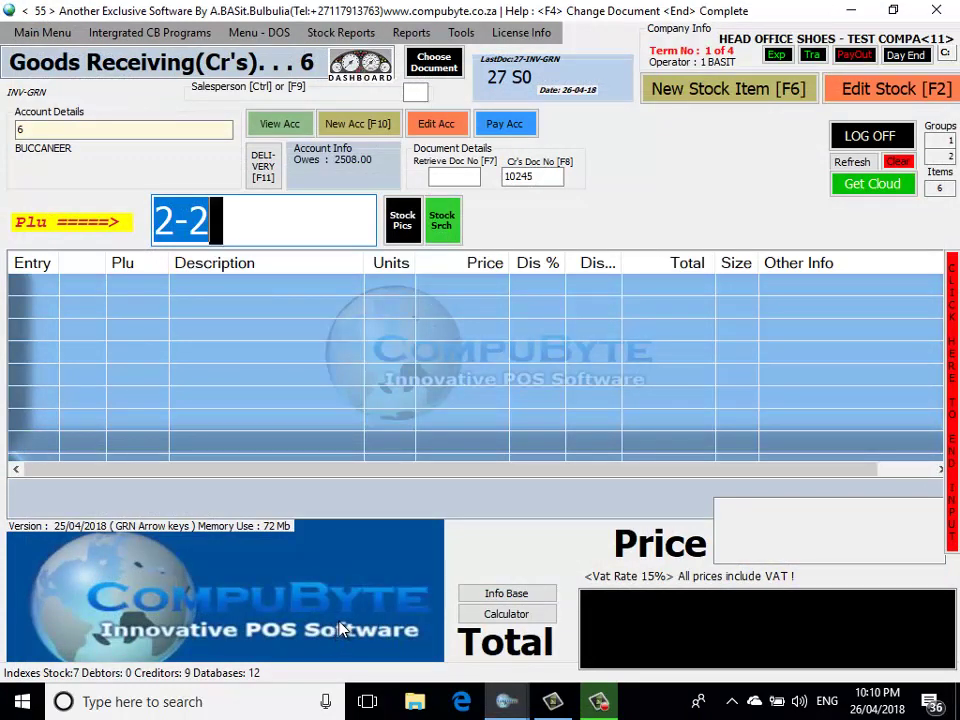
# Receive item 2-2: cost 450, 2 units, 100% markup, both units in size 39
pyautogui.press('Return')
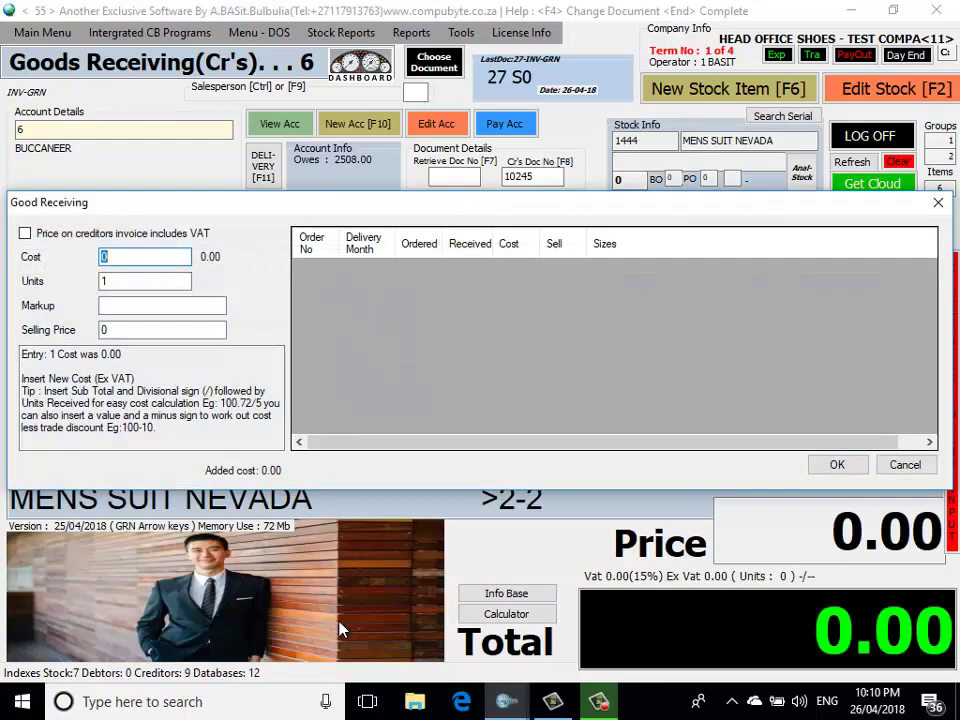
pyautogui.write('45')
pyautogui.press('Return')
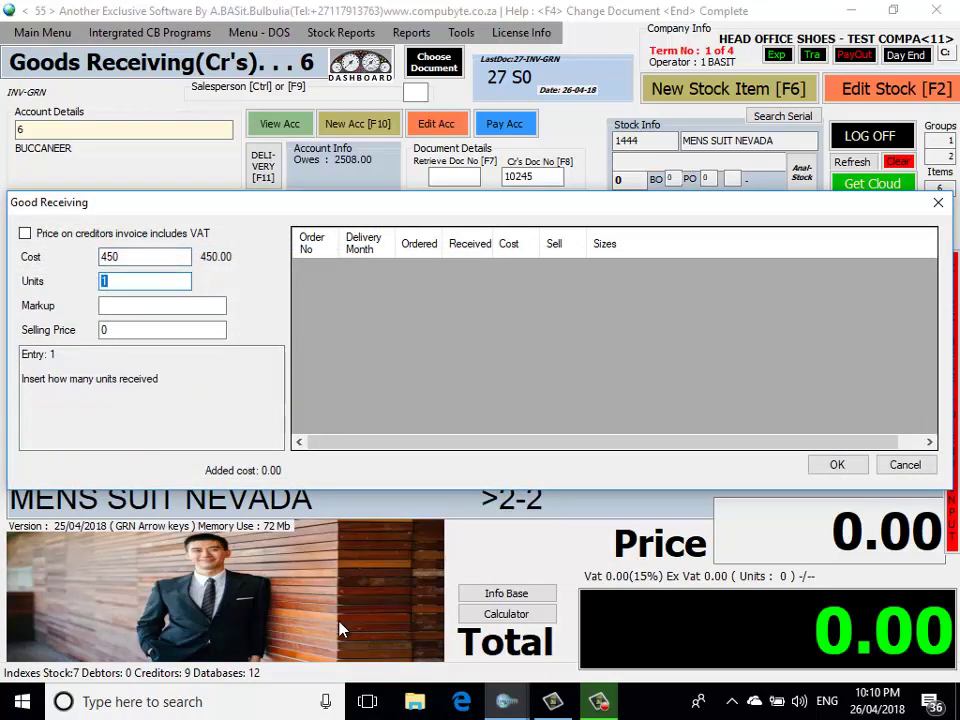
pyautogui.press('Return')
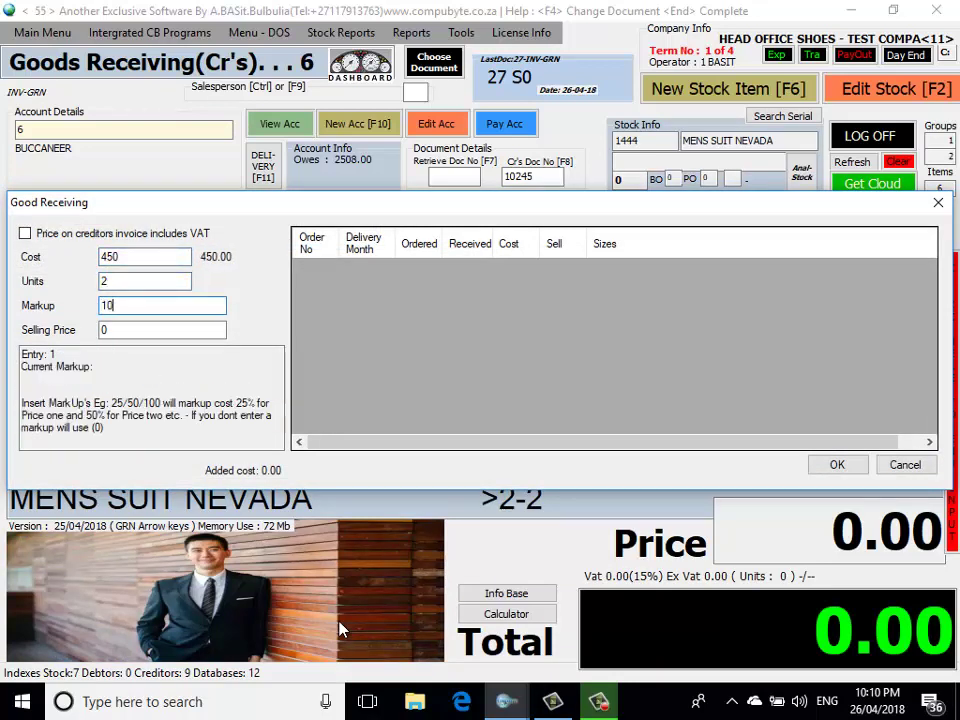
pyautogui.press('Return')
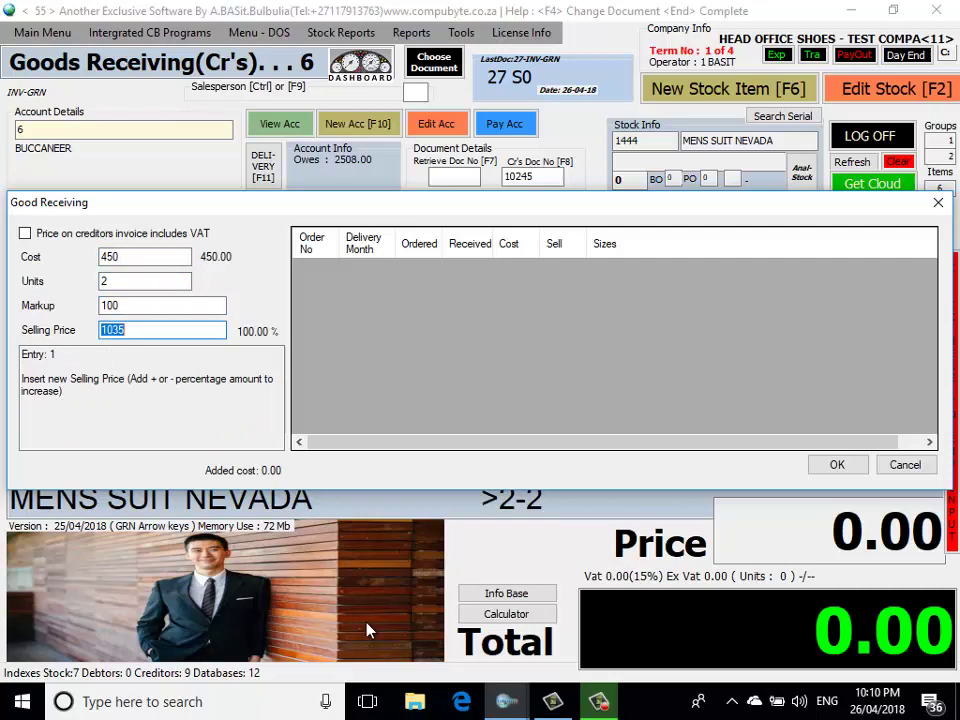
pyautogui.click(840, 467)
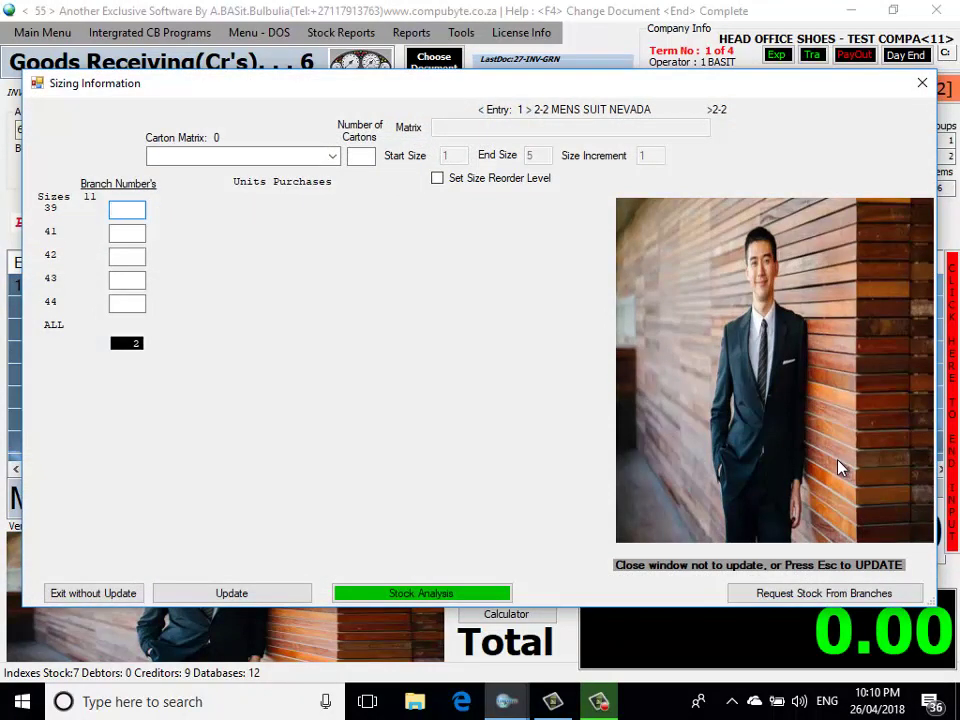
pyautogui.click(281, 594)
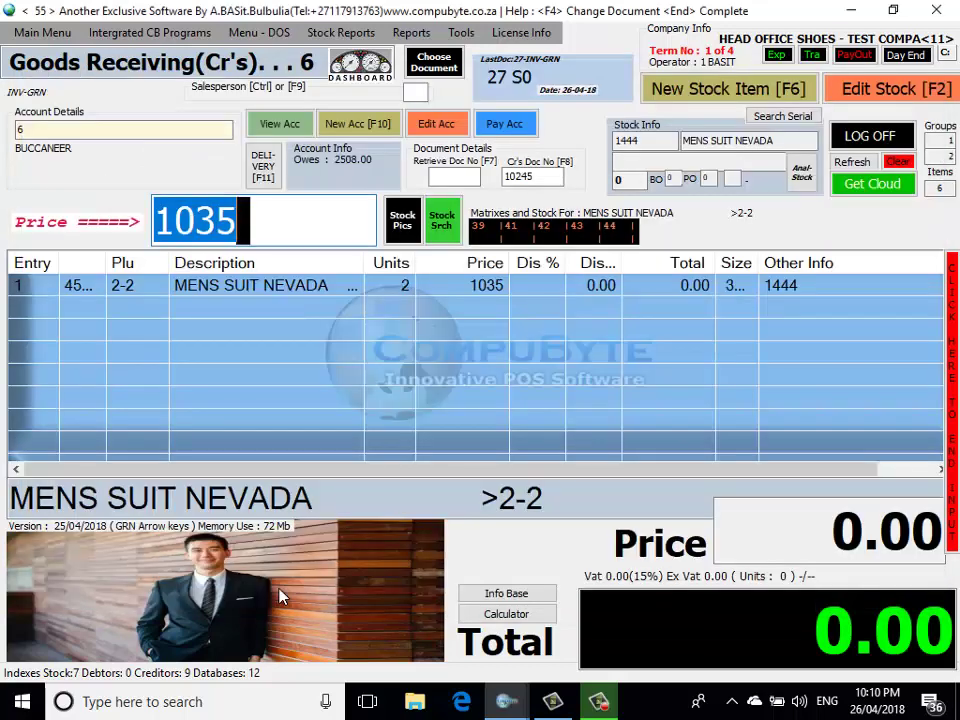
# Accept the 1035.00 selling price and finish the INV-GRN goods note
pyautogui.press('Return')
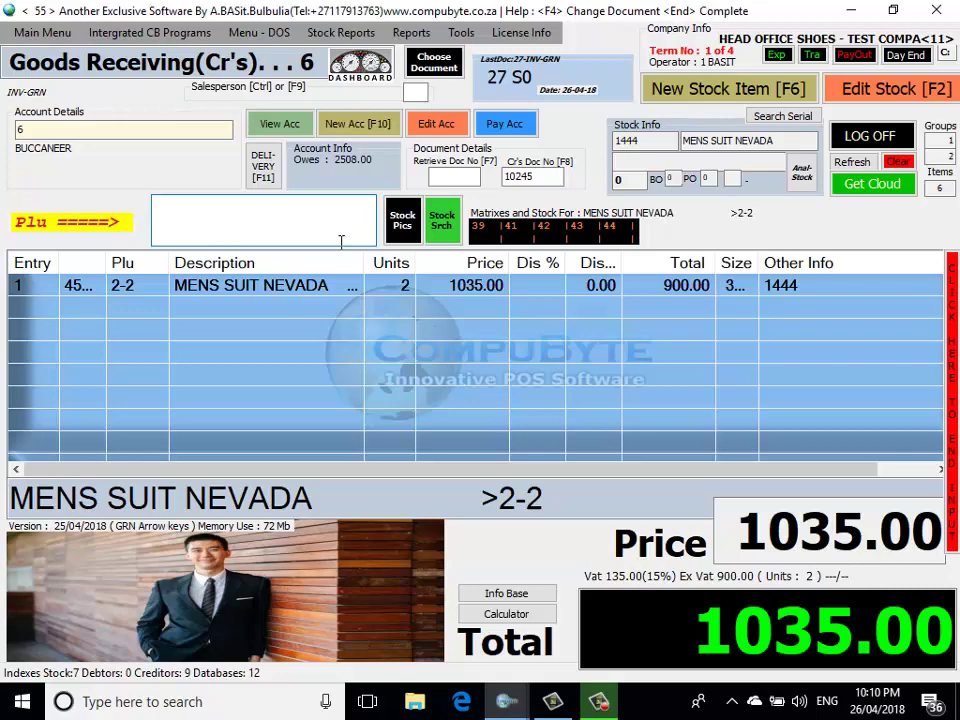
pyautogui.press('End')
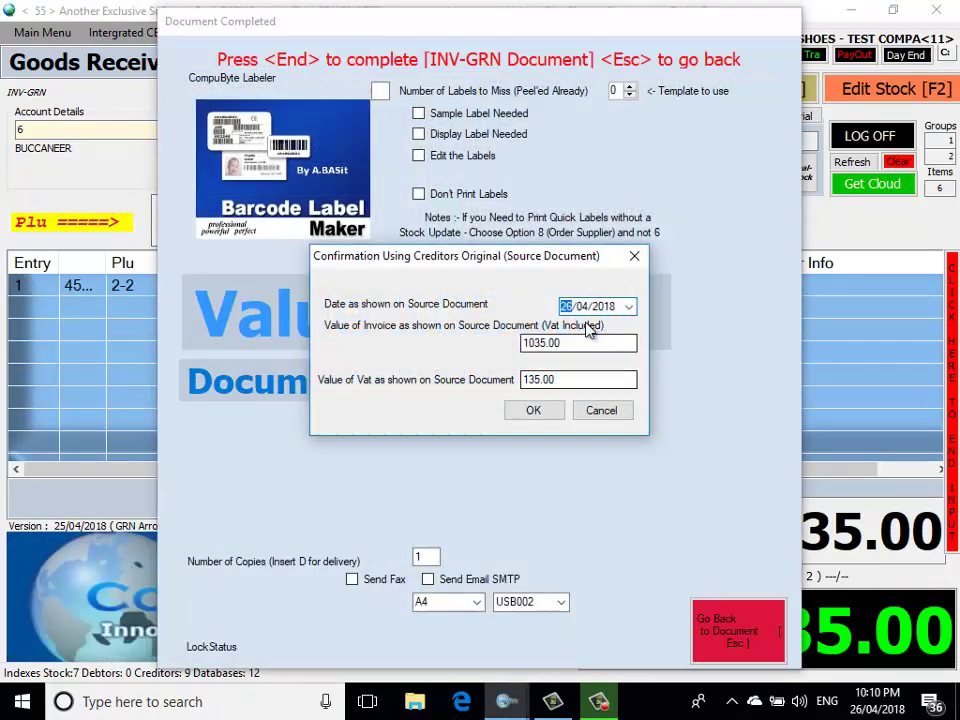
# Confirm the goods note's 1035.00 value and 135.00 VAT, then proceed to label printing
pyautogui.click(541, 411)
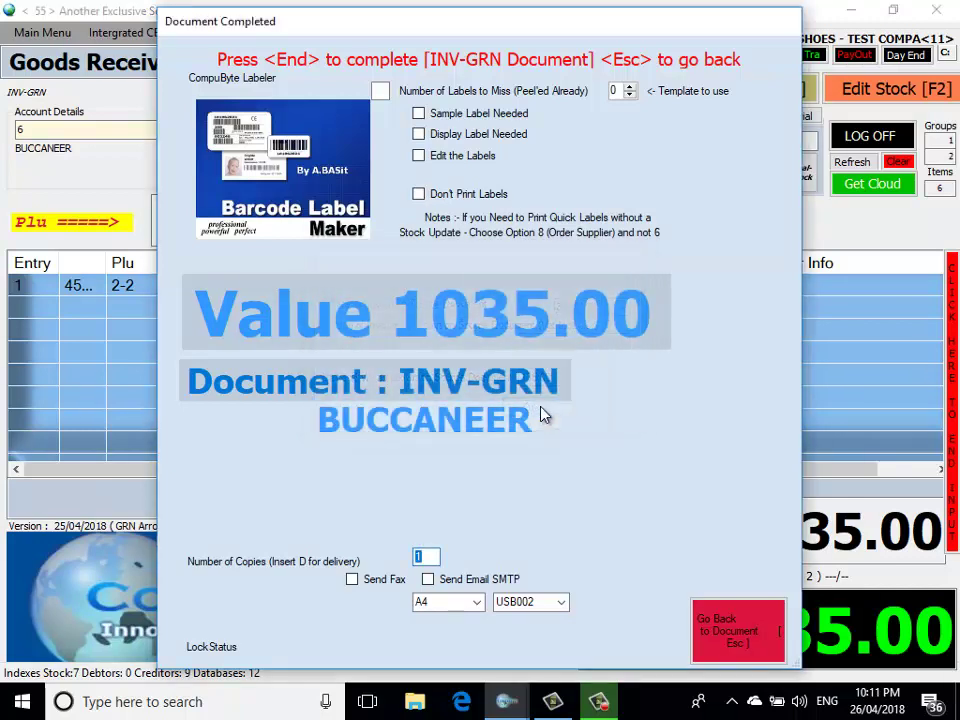
pyautogui.write('0')
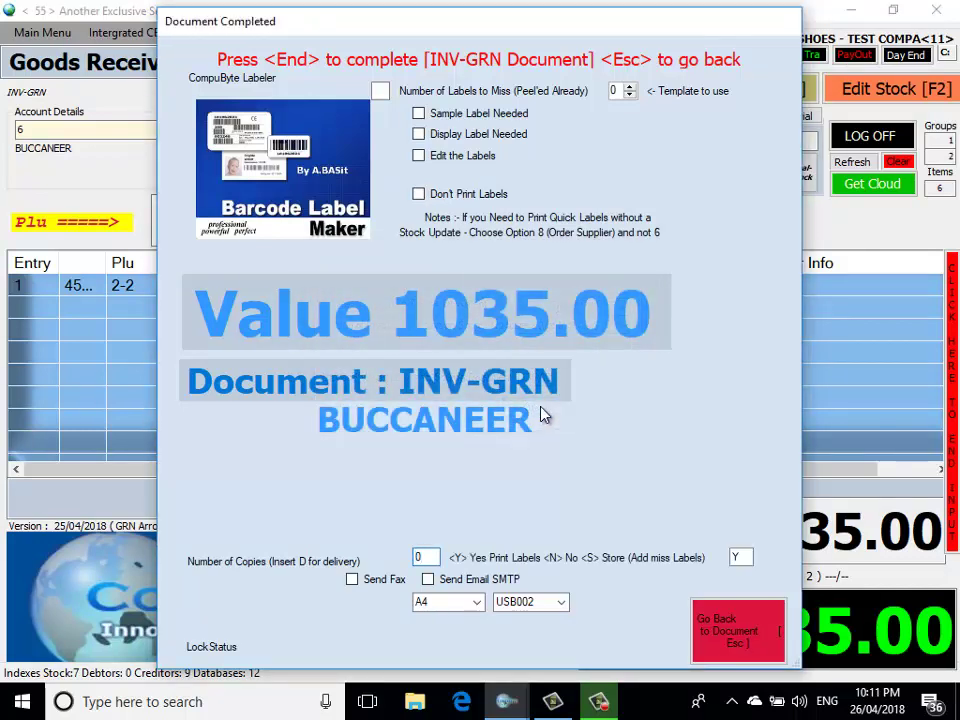
pyautogui.press('Return')
pyautogui.press('Return')
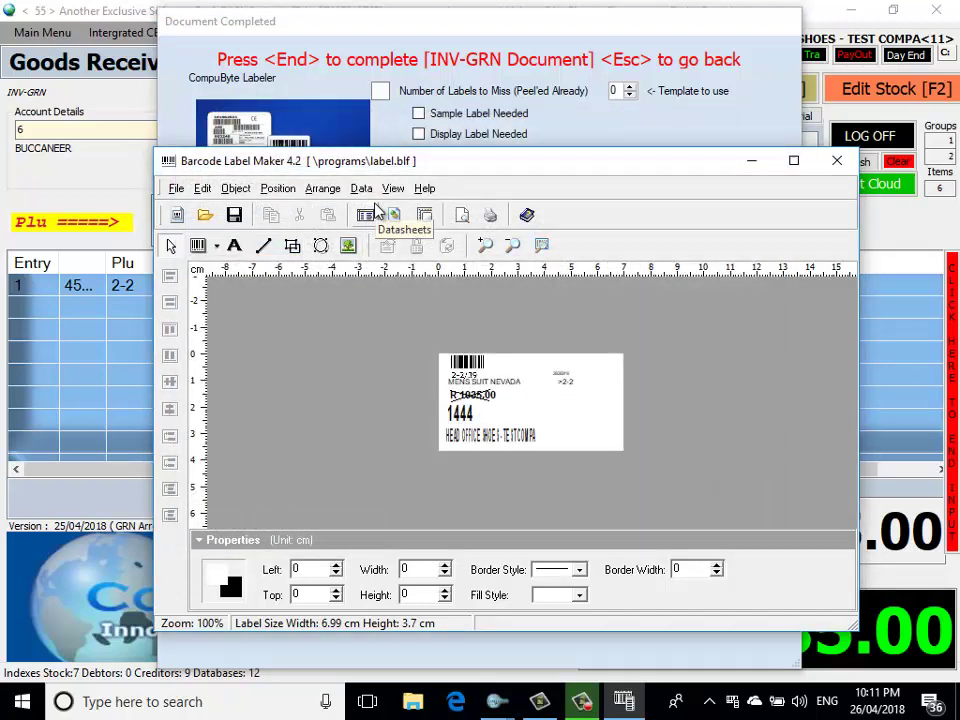
# Preview the page of two MENS SUIT NEVADA barcode labels, then close the preview
pyautogui.hotkey('alt', 'f')
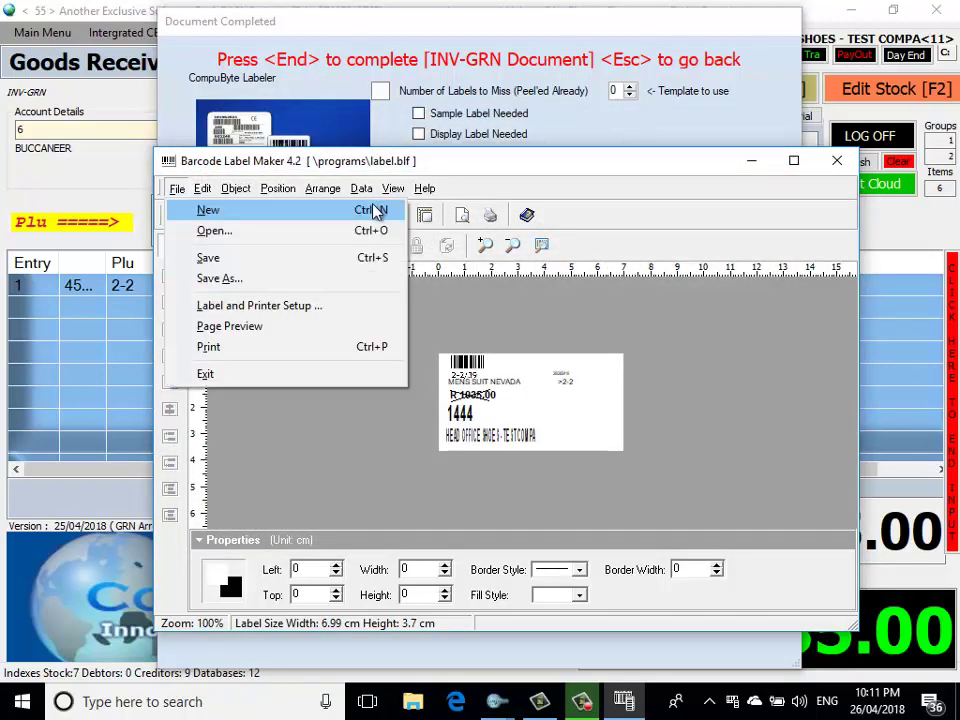
pyautogui.press('Up')
pyautogui.press('Up')
pyautogui.press('Up')
pyautogui.press('Return')
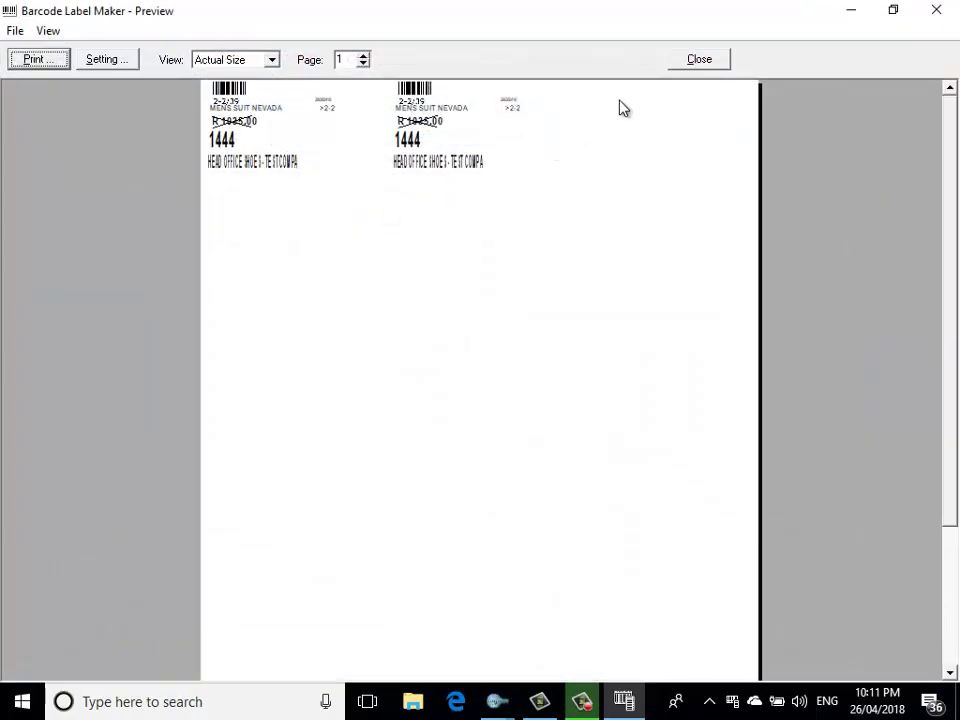
pyautogui.click(700, 60)
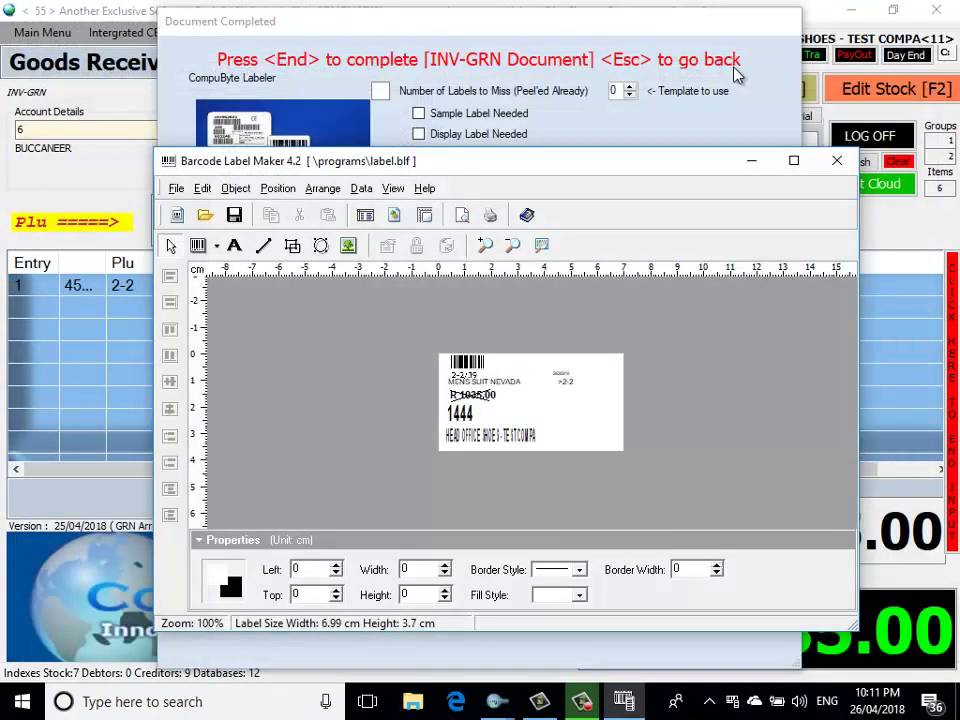
# Close Barcode Label Maker and complete the 1035.00 INV-GRN document
pyautogui.click(837, 160)
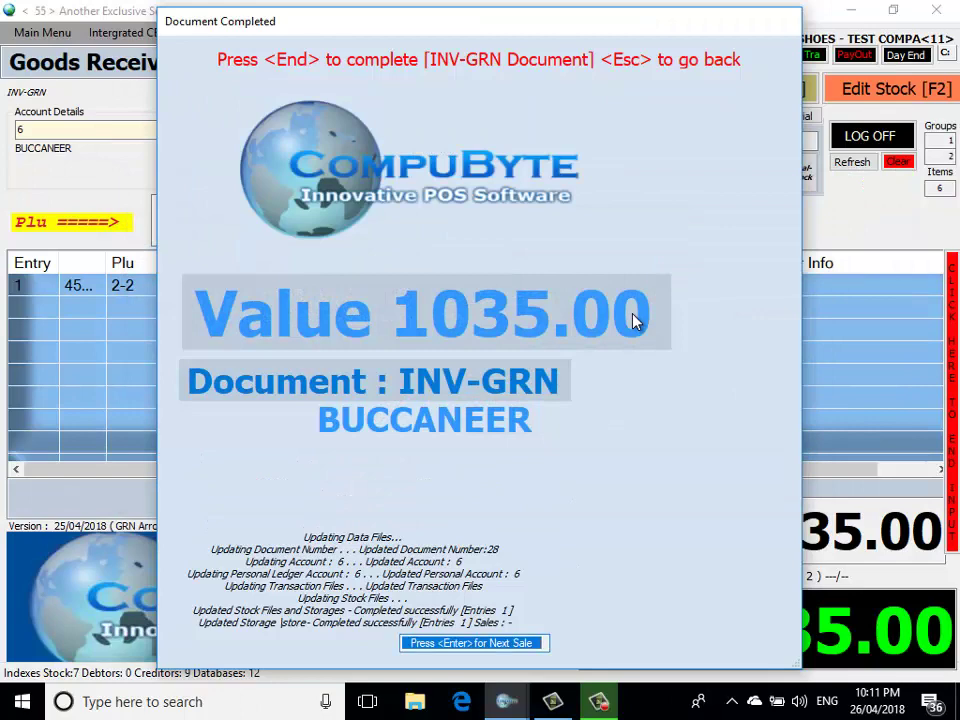
pyautogui.press('Return')
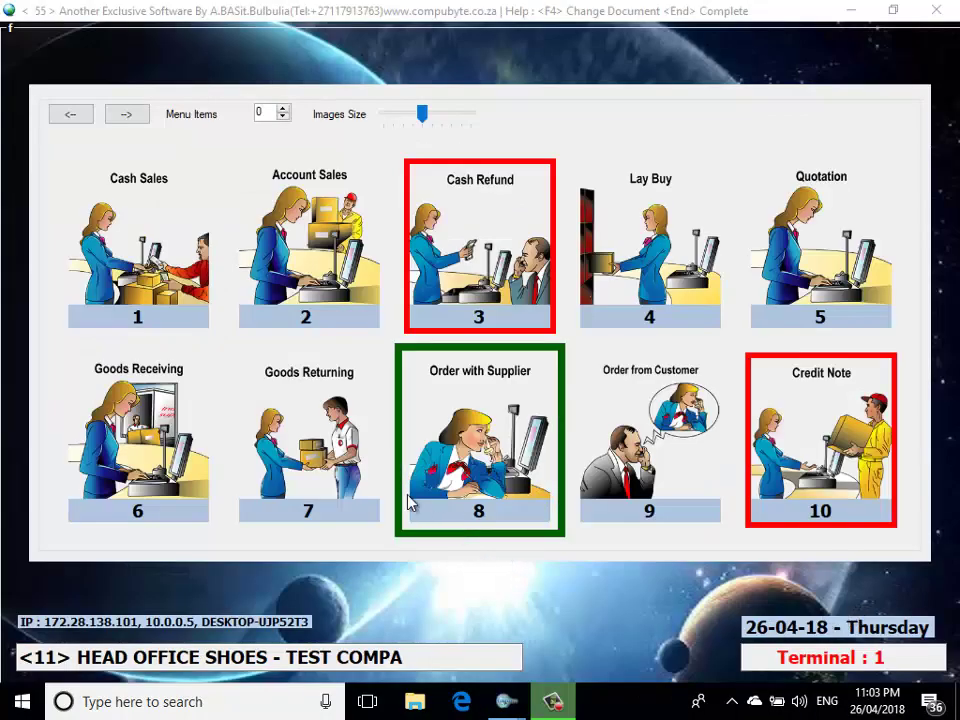
# Ring up one MENS SUIT NEVADA size 39 (PLU 2-2/39) at 1035.00 on account 1, CASH SALES
pyautogui.click(157, 275)
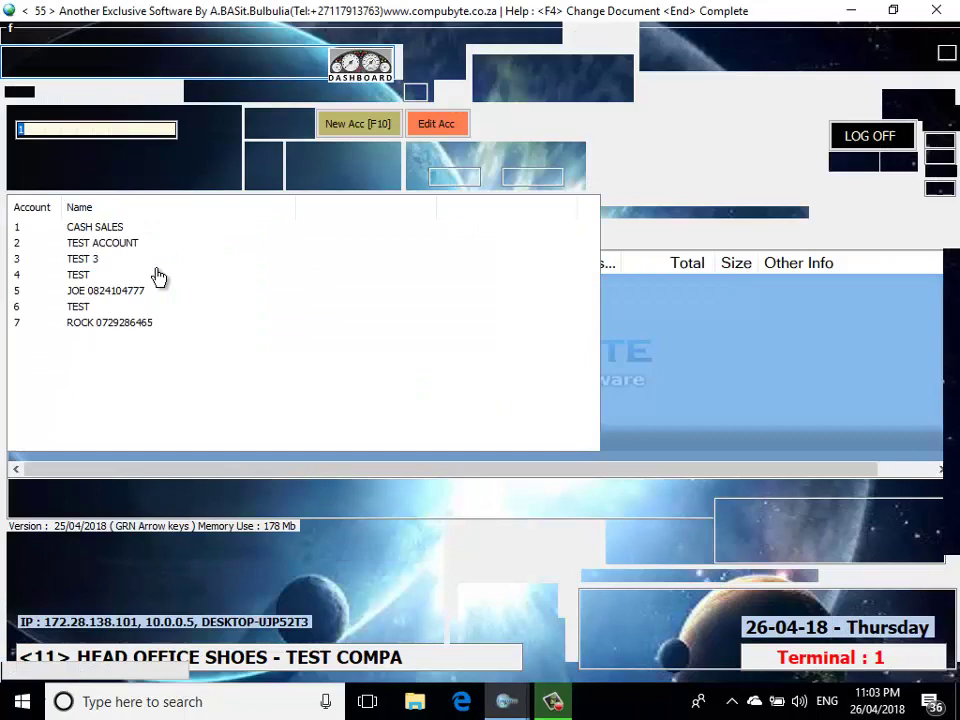
pyautogui.press('Return')
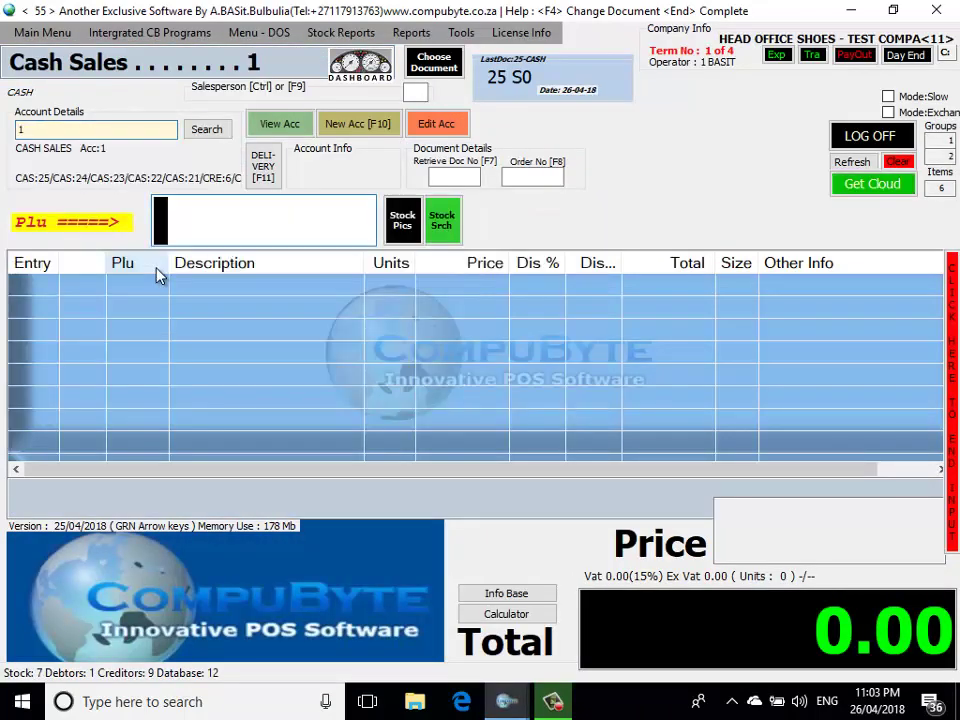
pyautogui.write('2-2/39')
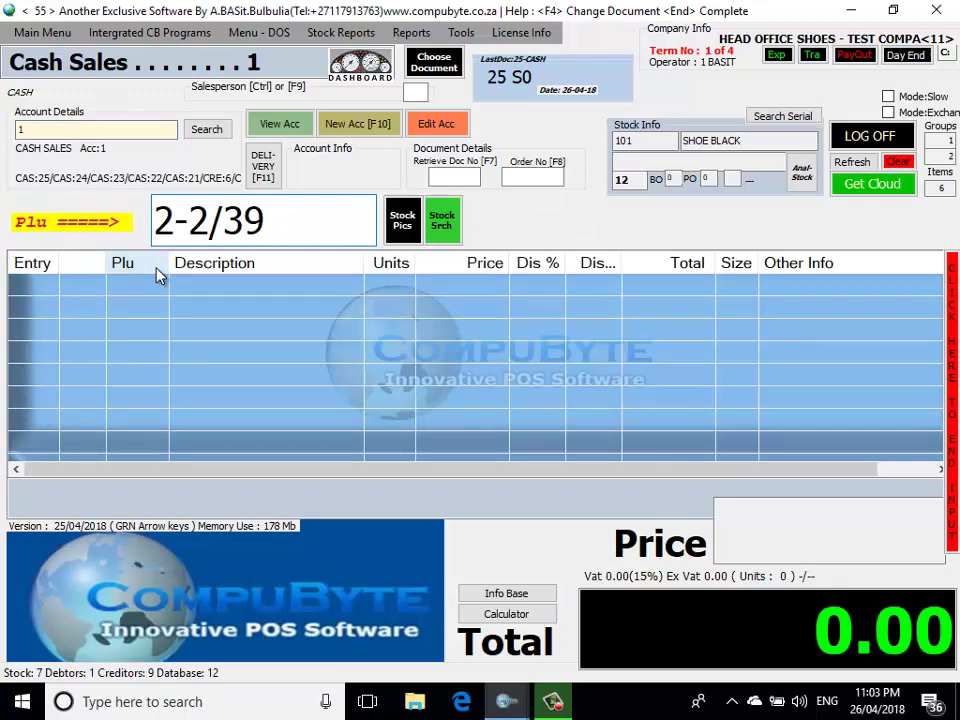
pyautogui.press('Return')
pyautogui.press('Return')
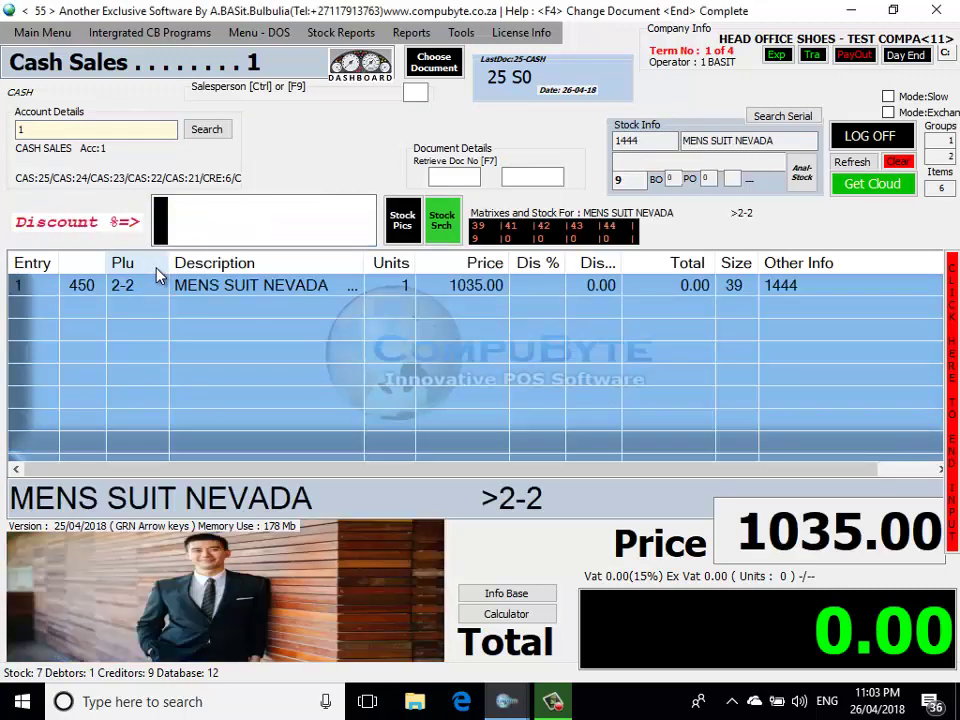
pyautogui.press('Return')
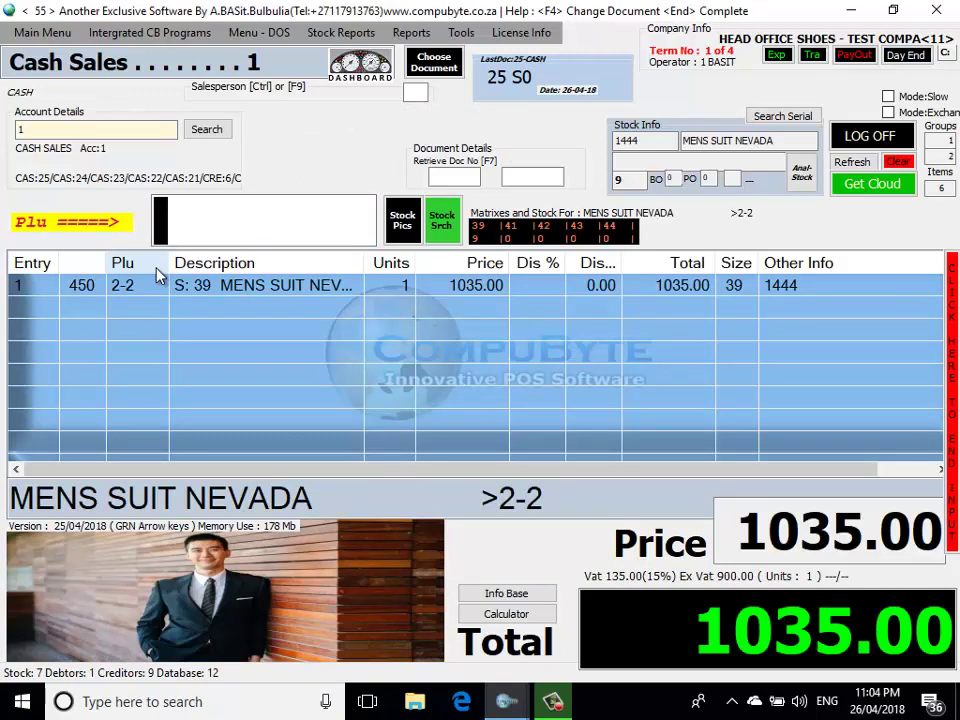
# Tender 1035 with 0 cash and 1035.00 on credit card, completing the sale as document 26
pyautogui.press('End')
pyautogui.press('Return')
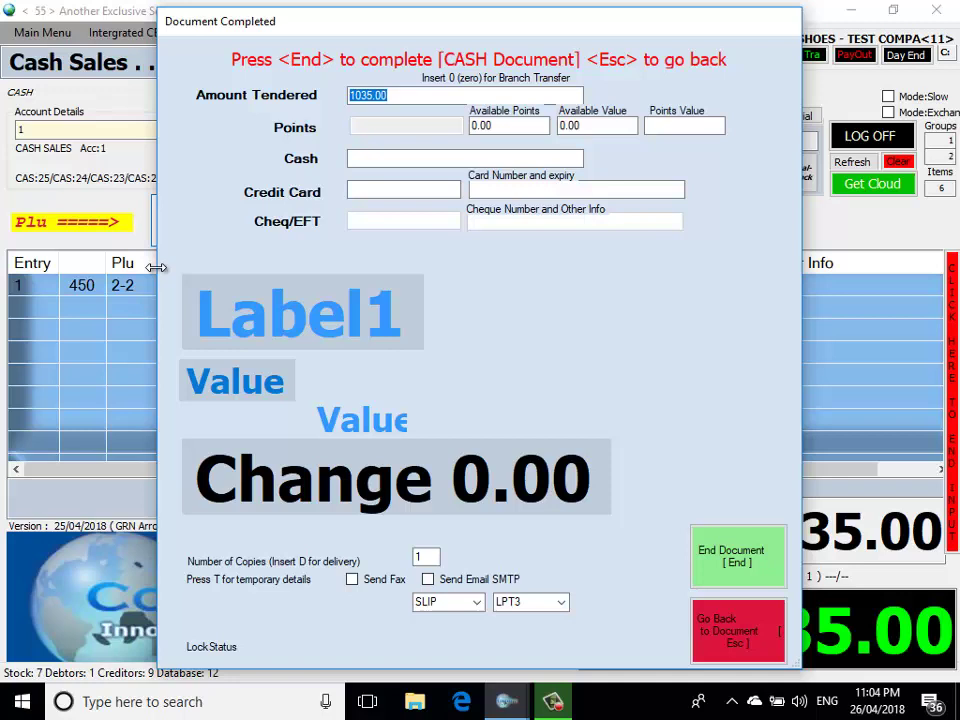
pyautogui.write('1200')
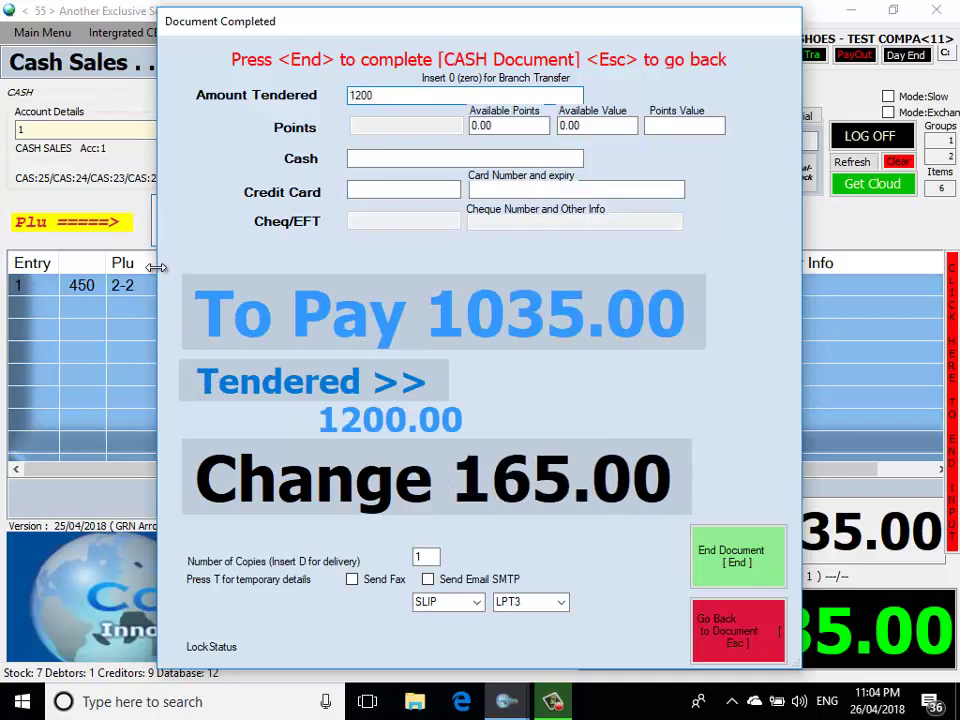
pyautogui.press('BackSpace')
pyautogui.press('BackSpace')
pyautogui.press('BackSpace')
pyautogui.write('035')
pyautogui.press('Return')
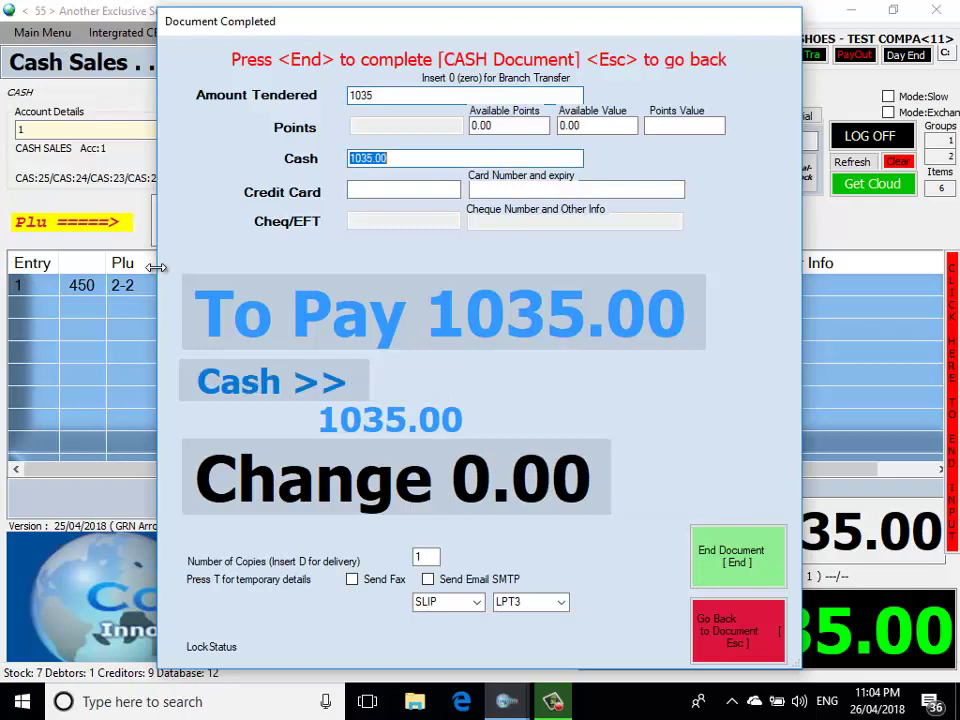
pyautogui.write('0')
pyautogui.press('Return')
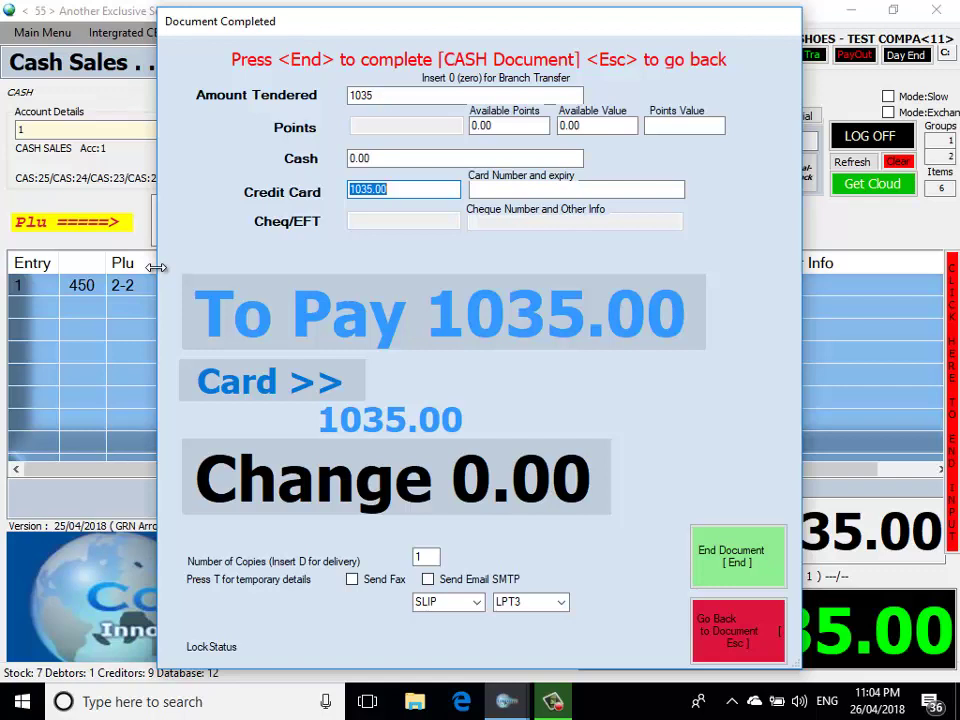
pyautogui.press('Return')
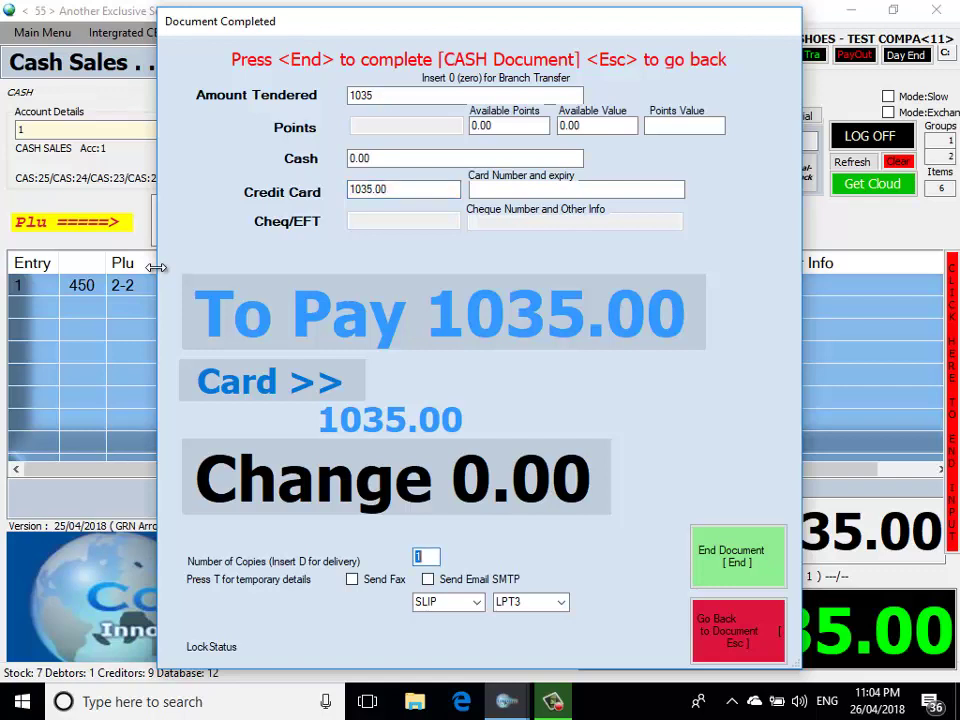
pyautogui.press('Return')
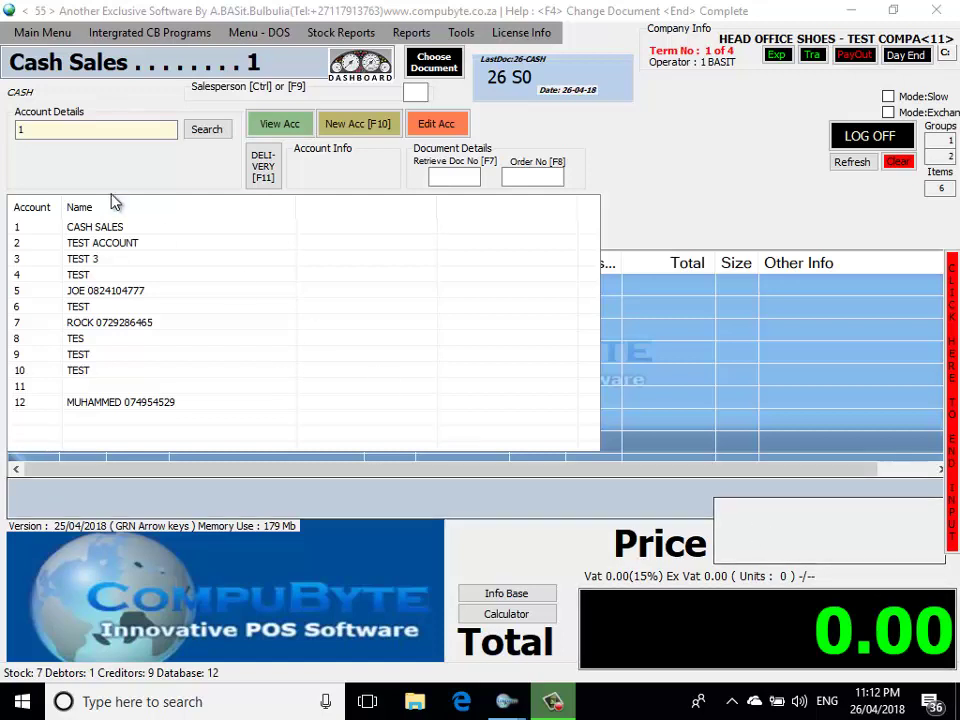
# Open Sales Analysis Report Generator with the Level 7 password, accept top 10 sales, and view as Crystal
pyautogui.click(50, 37)
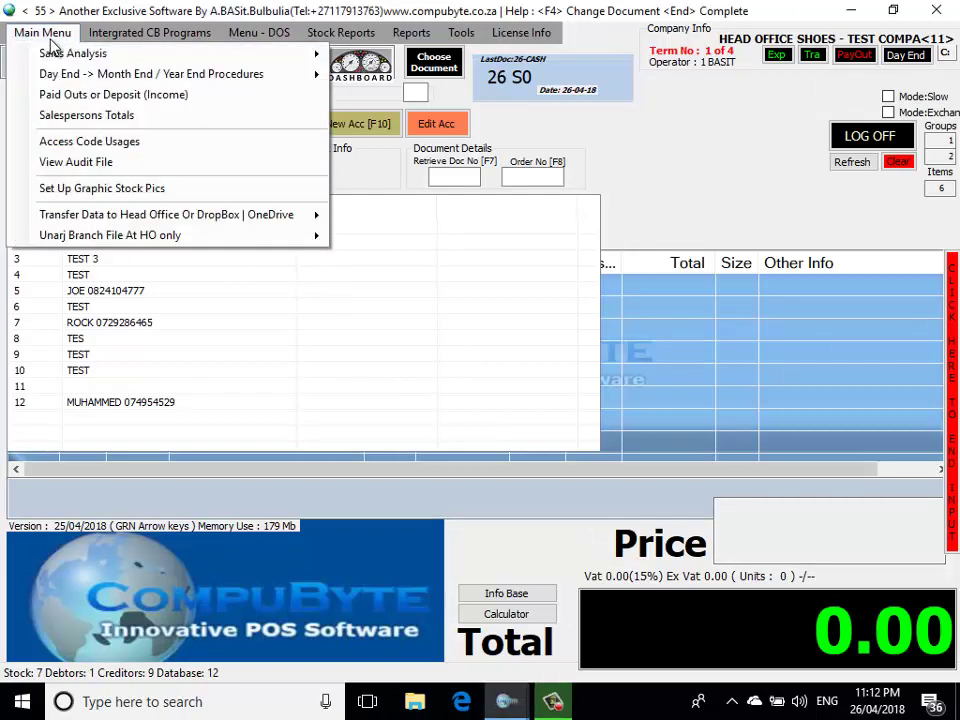
pyautogui.moveTo(262, 58)
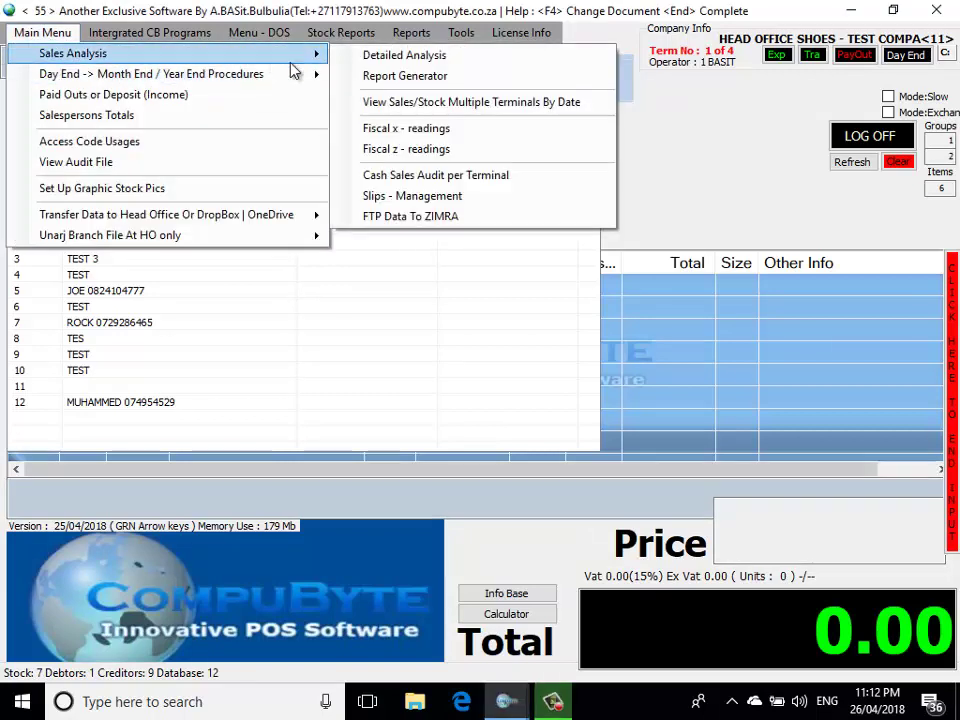
pyautogui.click(401, 76)
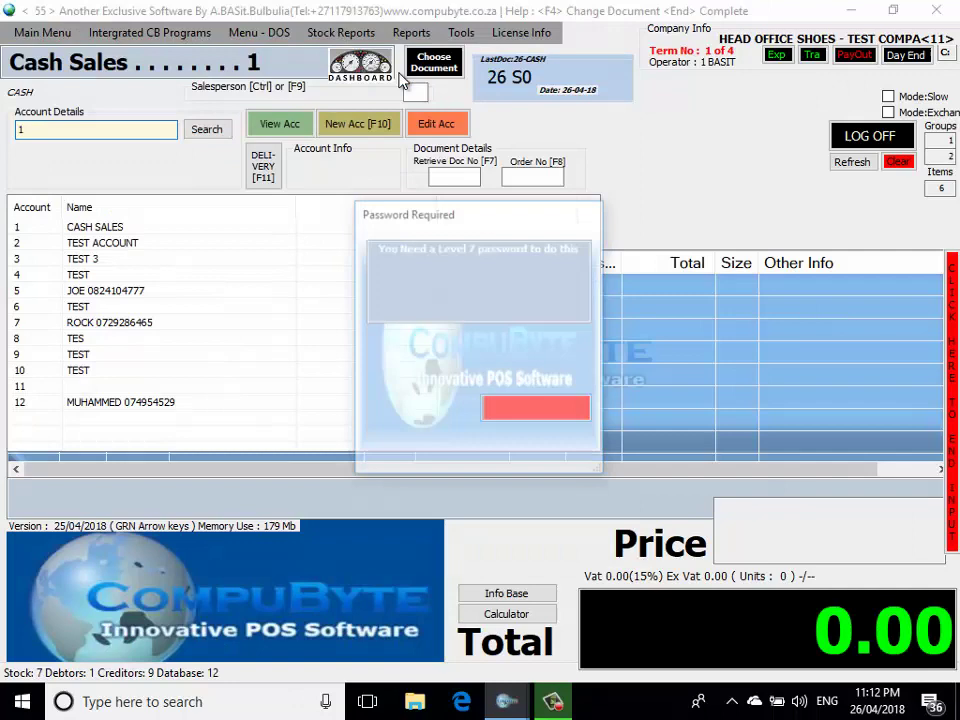
pyautogui.write('***')
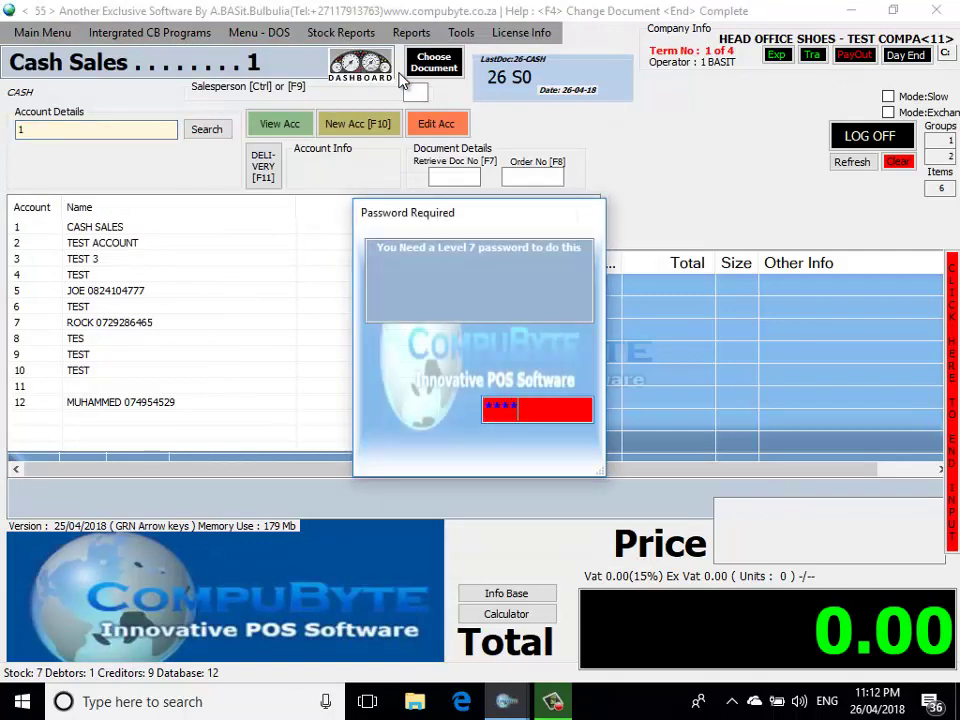
pyautogui.write('*')
pyautogui.press('Return')
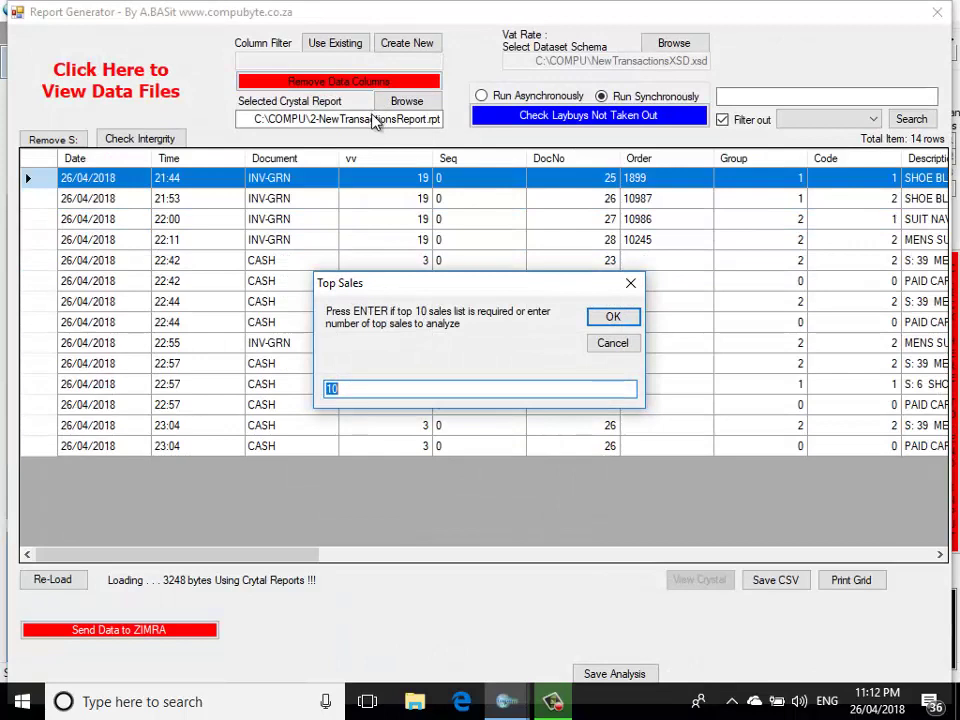
pyautogui.click(620, 318)
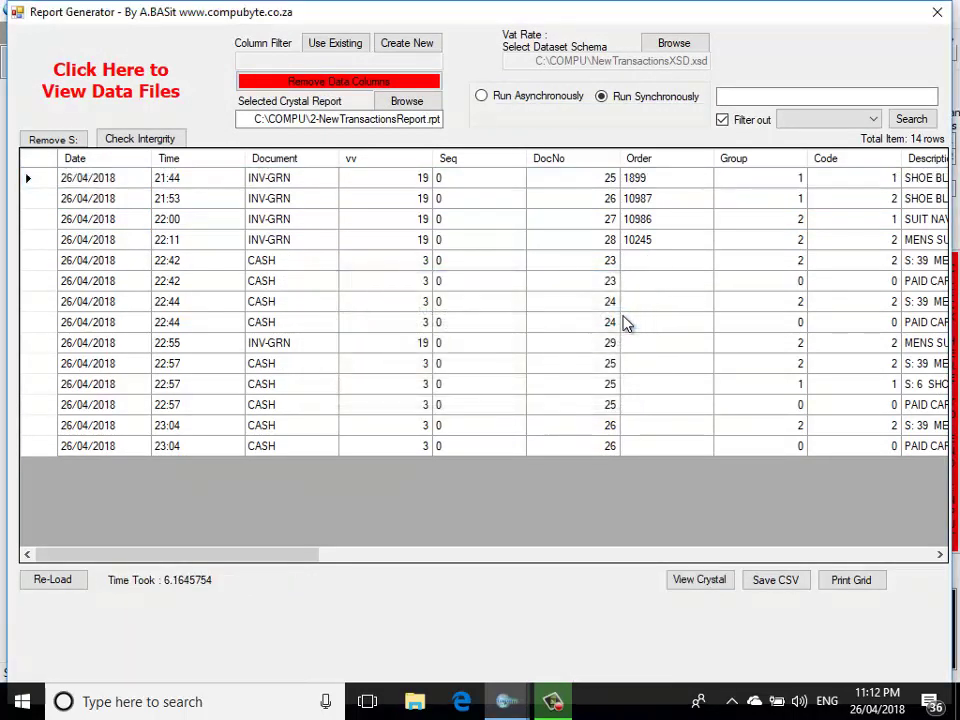
pyautogui.click(700, 582)
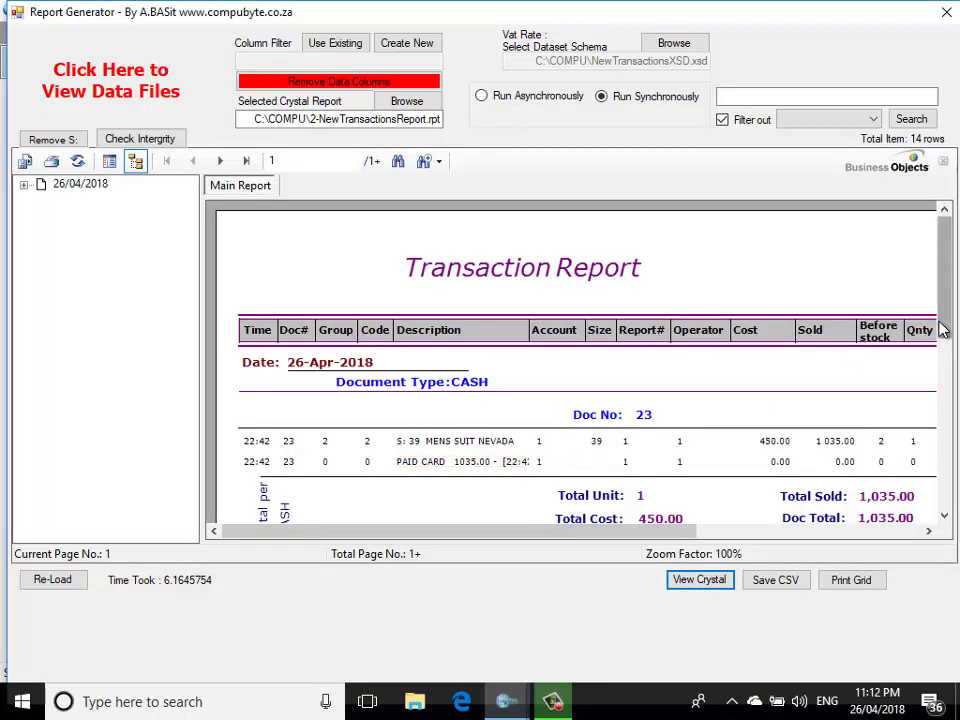
# Page through the Transaction Report to page 6's charts and the Top 10 Sold (Cash Sale) list
pyautogui.scroll(-1, 940, 420)
pyautogui.scroll(-5, 940, 420)
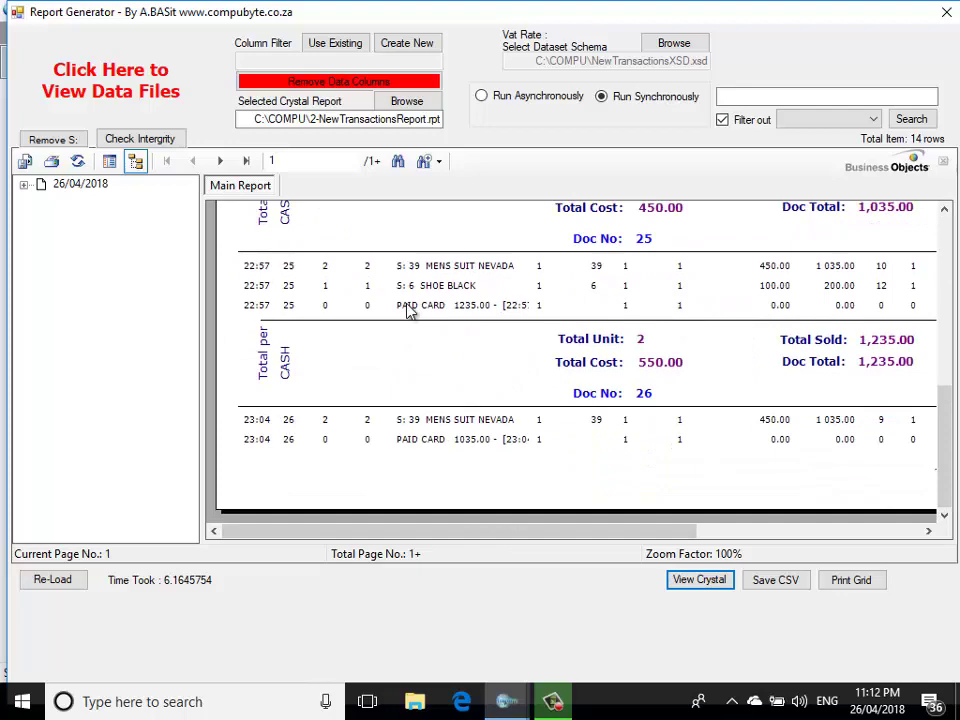
pyautogui.click(220, 161)
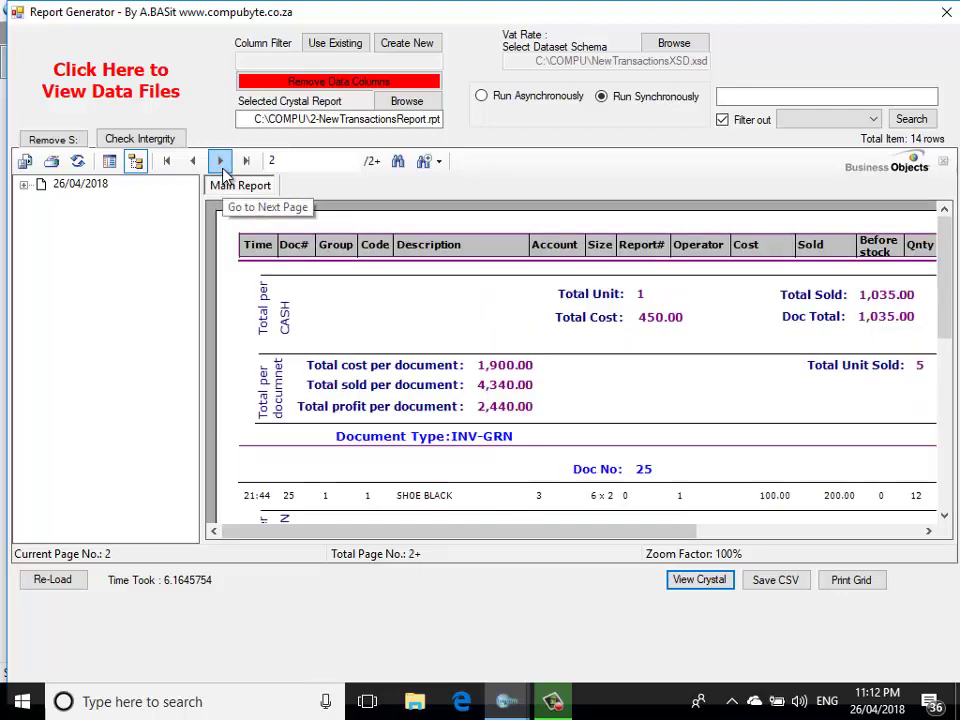
pyautogui.click(220, 162)
pyautogui.click(220, 162)
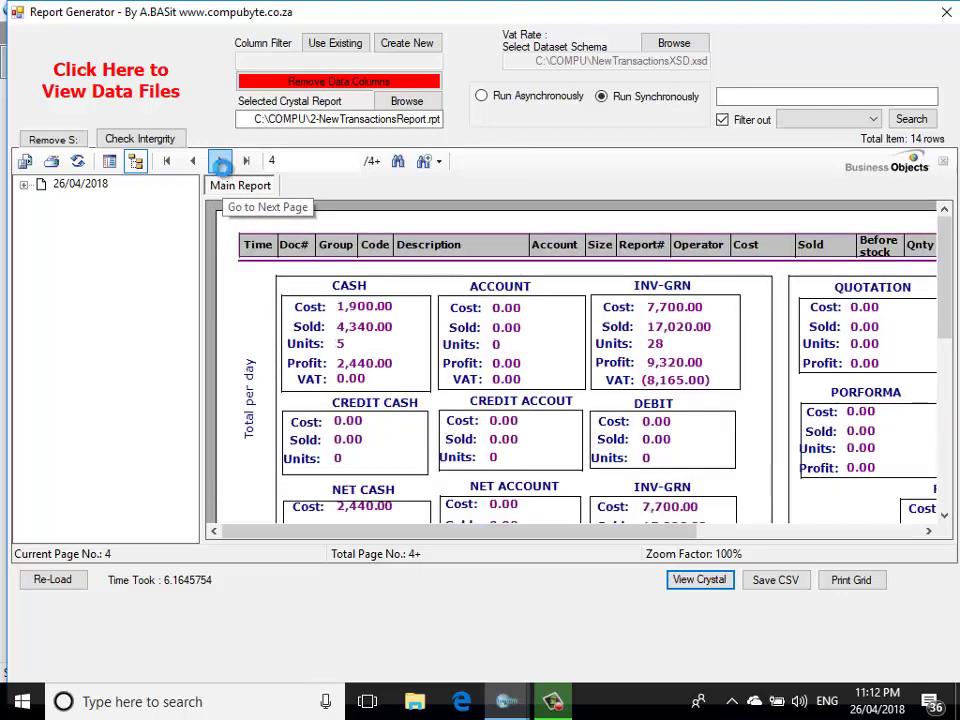
pyautogui.click(220, 162)
pyautogui.click(220, 162)
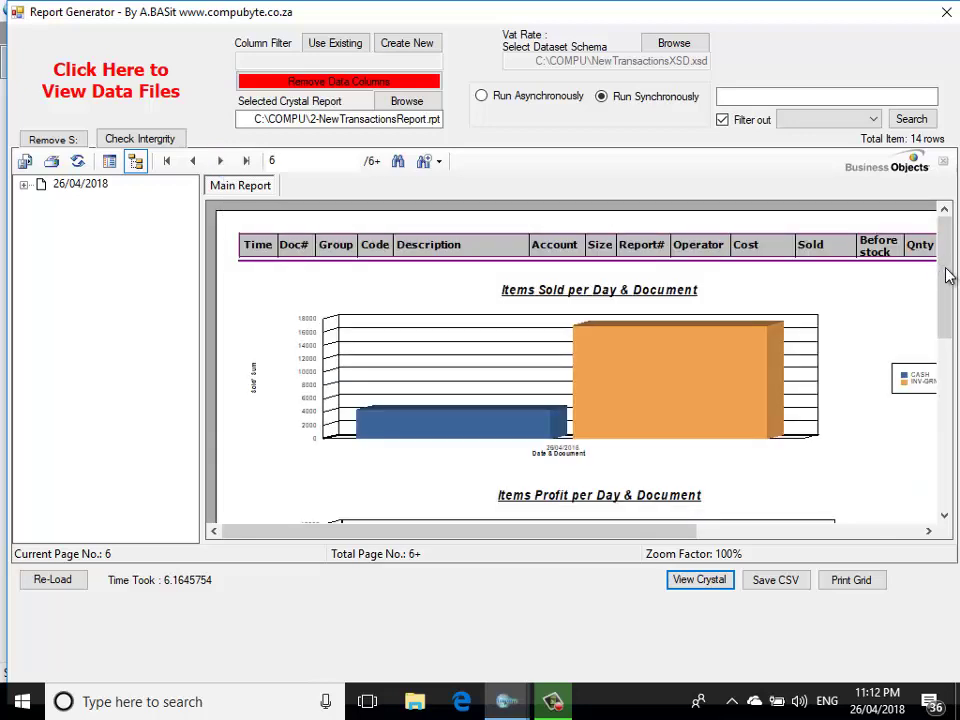
pyautogui.moveTo(948, 273); pyautogui.dragTo(943, 410)
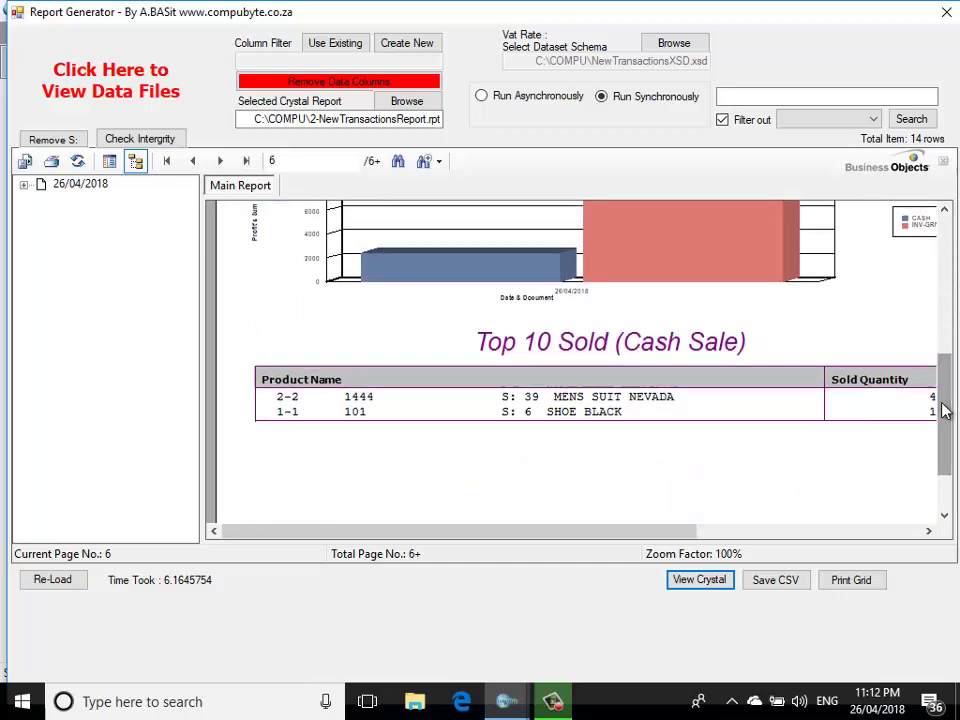